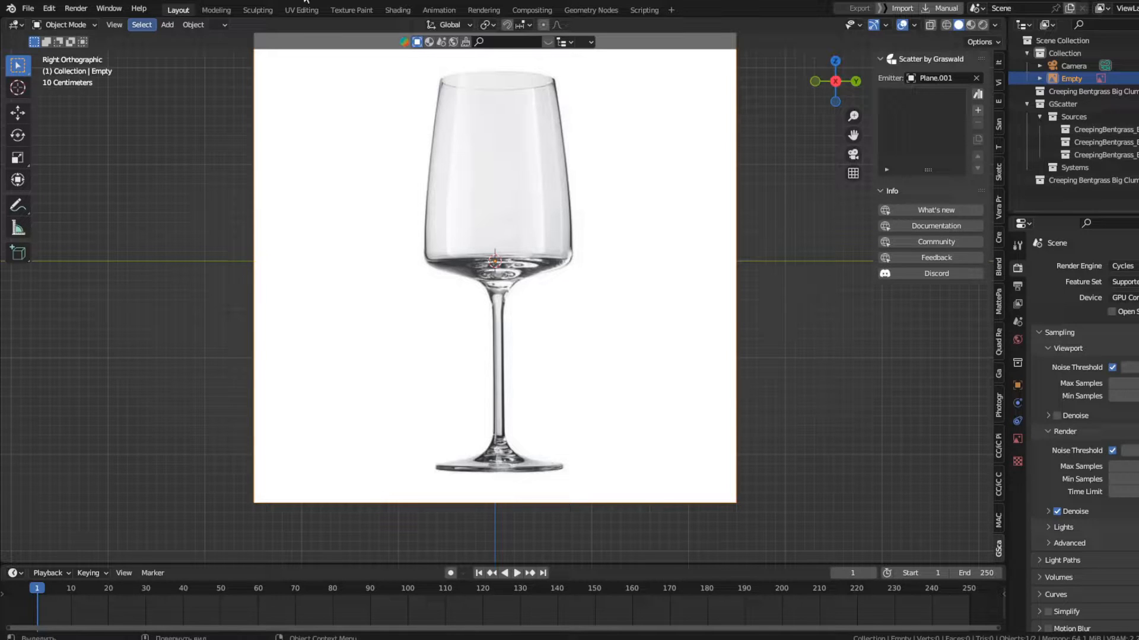
scroll(560, 229, down, 2)
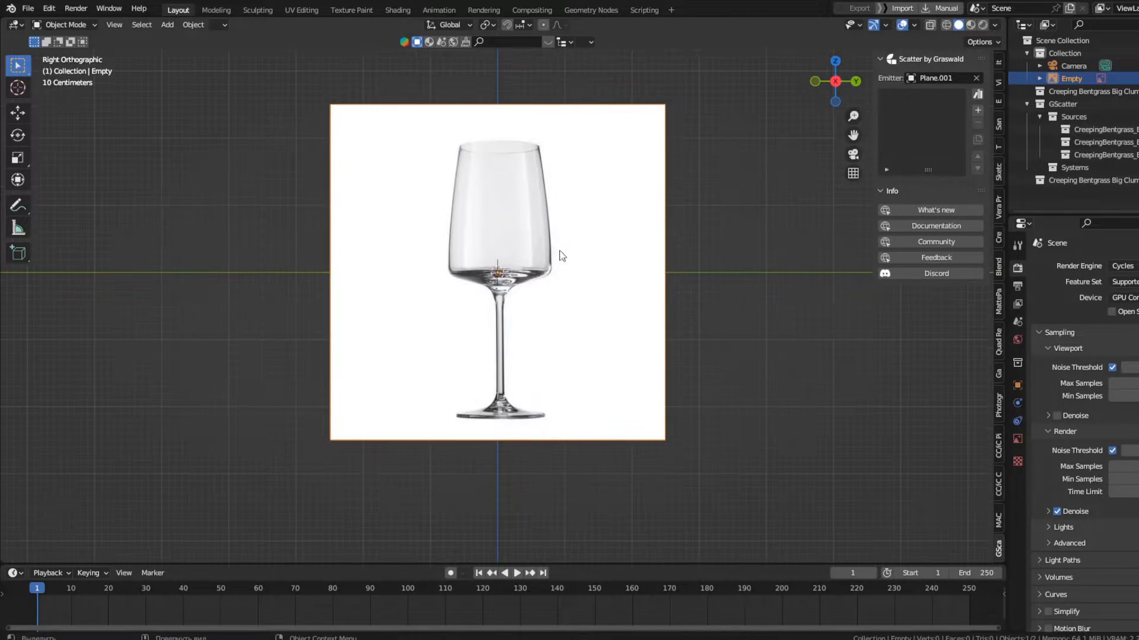
shift+middle_drag(704, 336, 714, 394)
scroll(602, 355, up, 1)
scroll(590, 368, down, 1)
scroll(564, 379, up, 2)
mouse_move(731, 383)
middle_down()
mouse_move(732, 398)
mouse_move(724, 376)
mouse_move(735, 394)
mouse_move(732, 376)
mouse_move(593, 422)
mouse_move(717, 376)
mouse_move(697, 401)
mouse_move(786, 364)
mouse_move(738, 370)
middle_up()
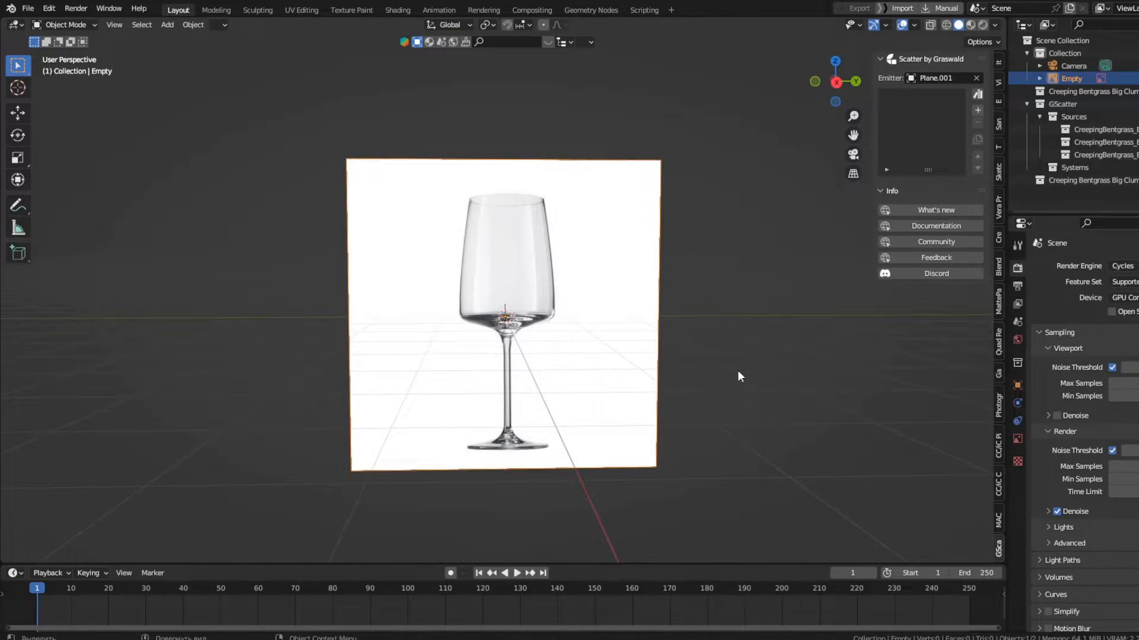
click(836, 84)
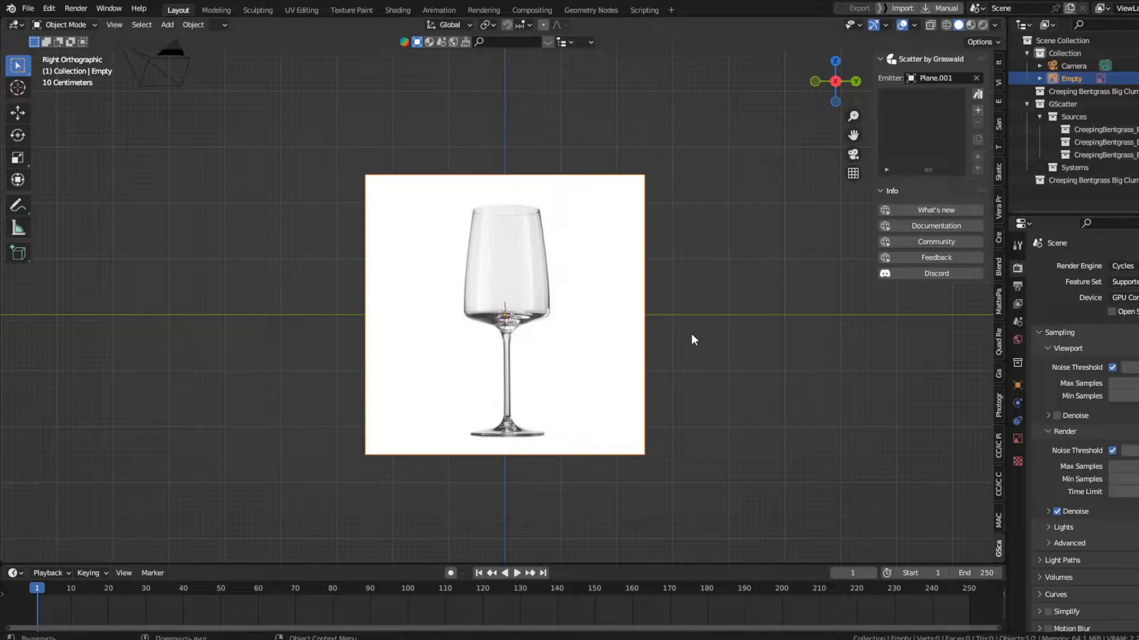
Add a plane mesh and move it about 2.1 m down the Z axis to the base of the glass
key(shift+a)
mouse_move(675, 197)
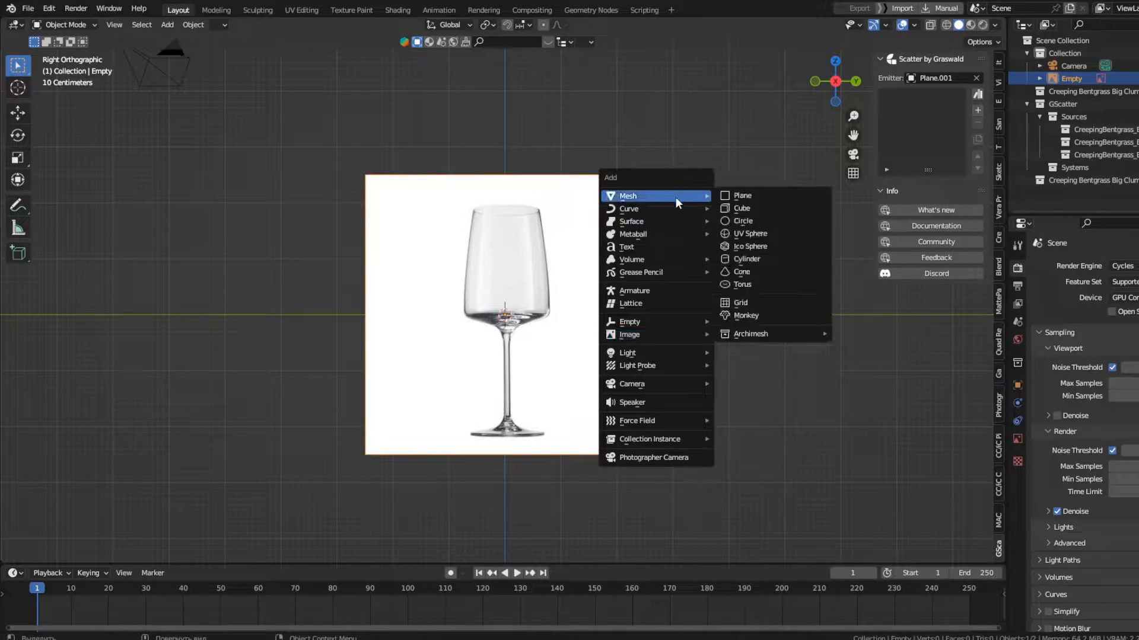
click(755, 195)
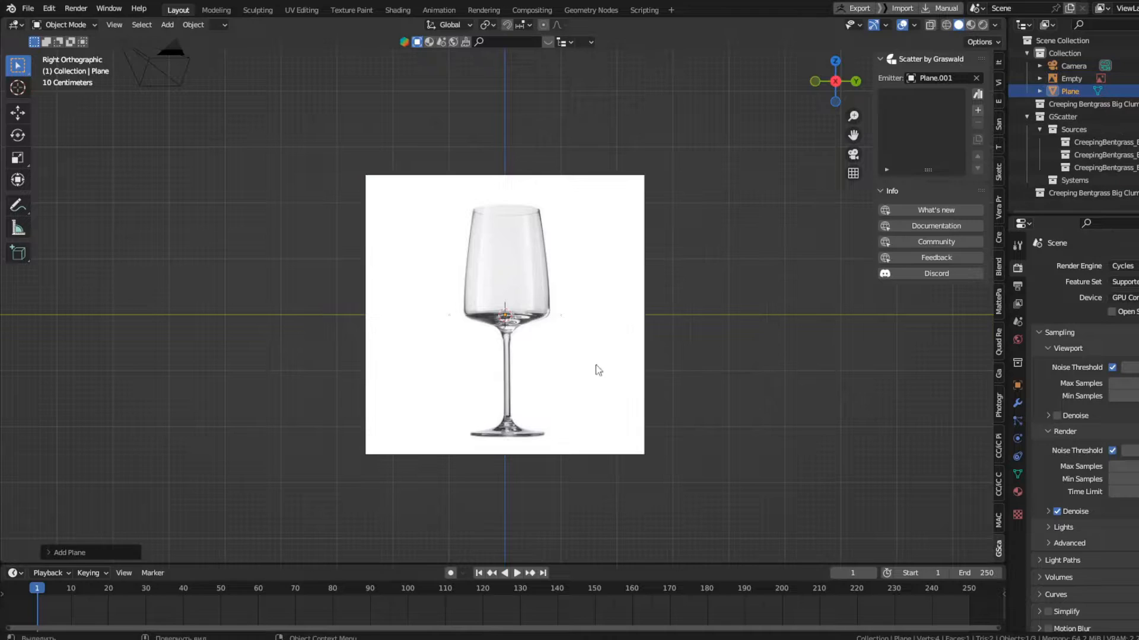
middle_drag(669, 387, 582, 445)
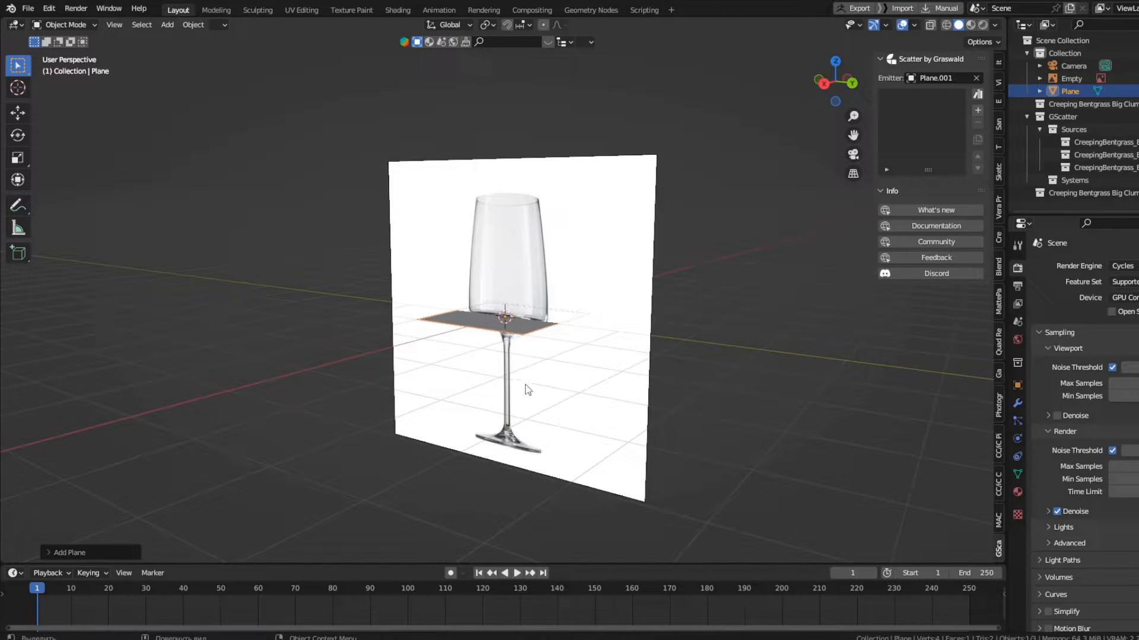
key(g)
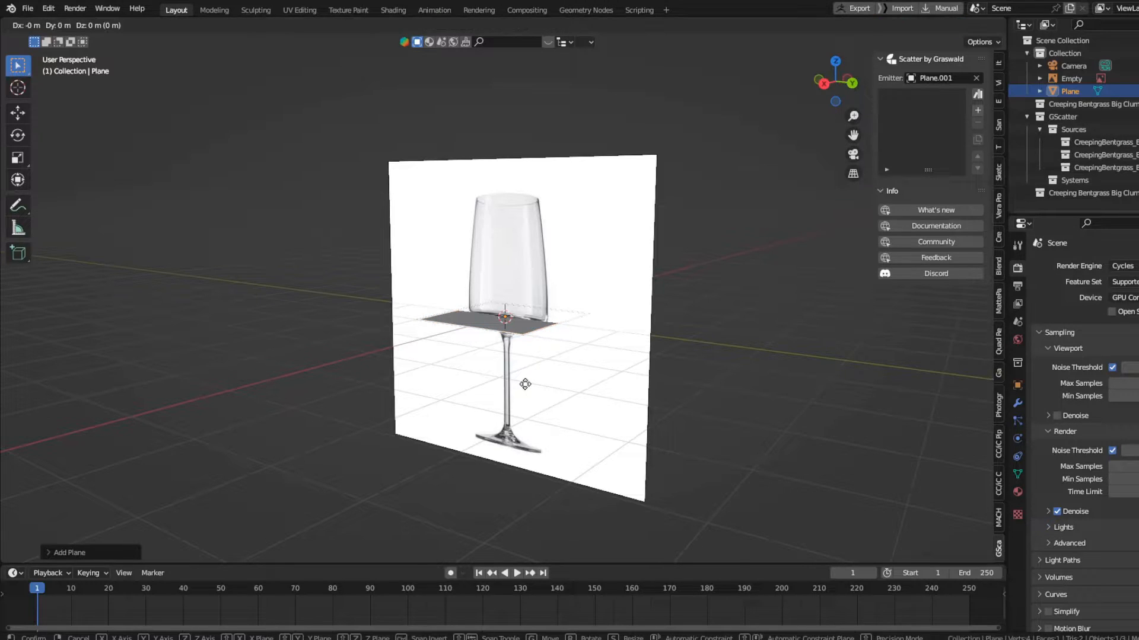
key(z)
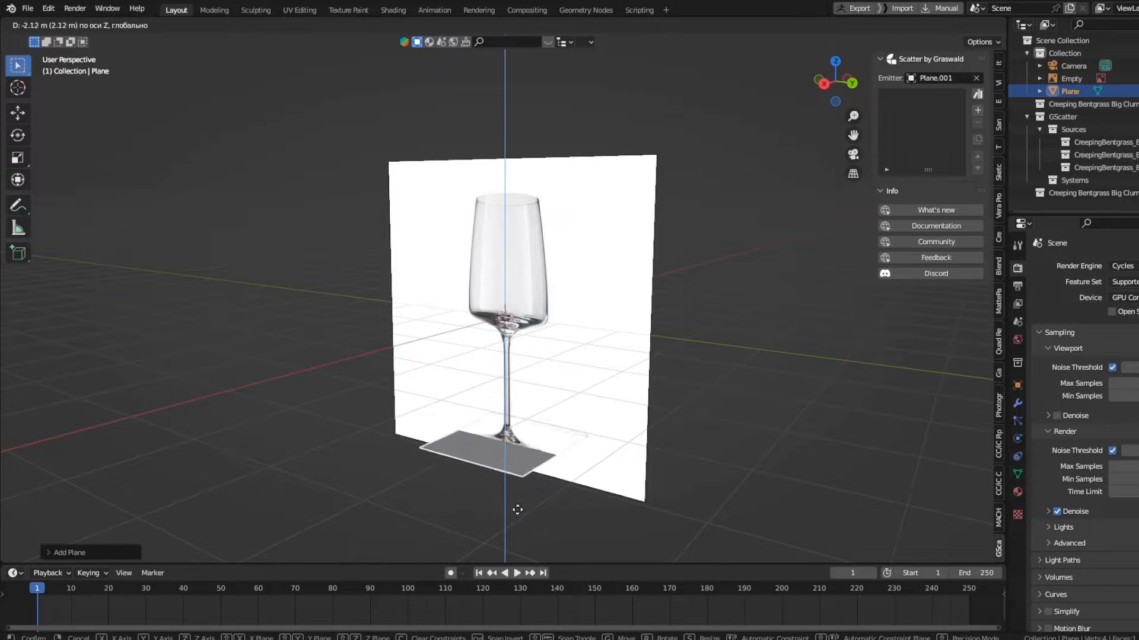
click(517, 513)
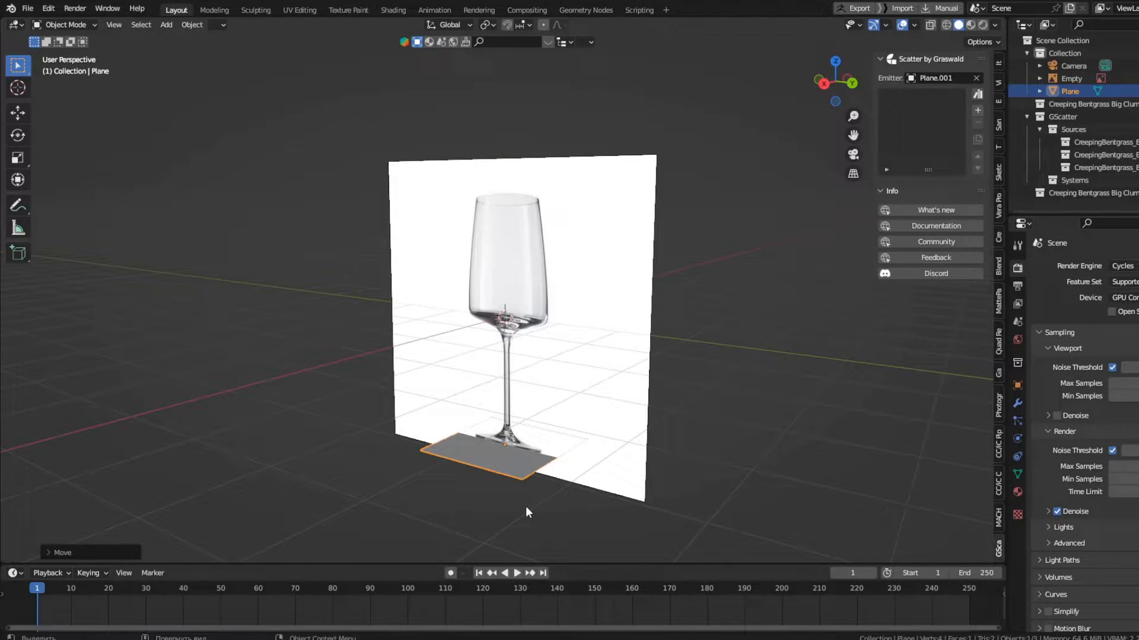
Collapse the plane's edges and faces into a single vertex in Edit Mode
key(Tab)
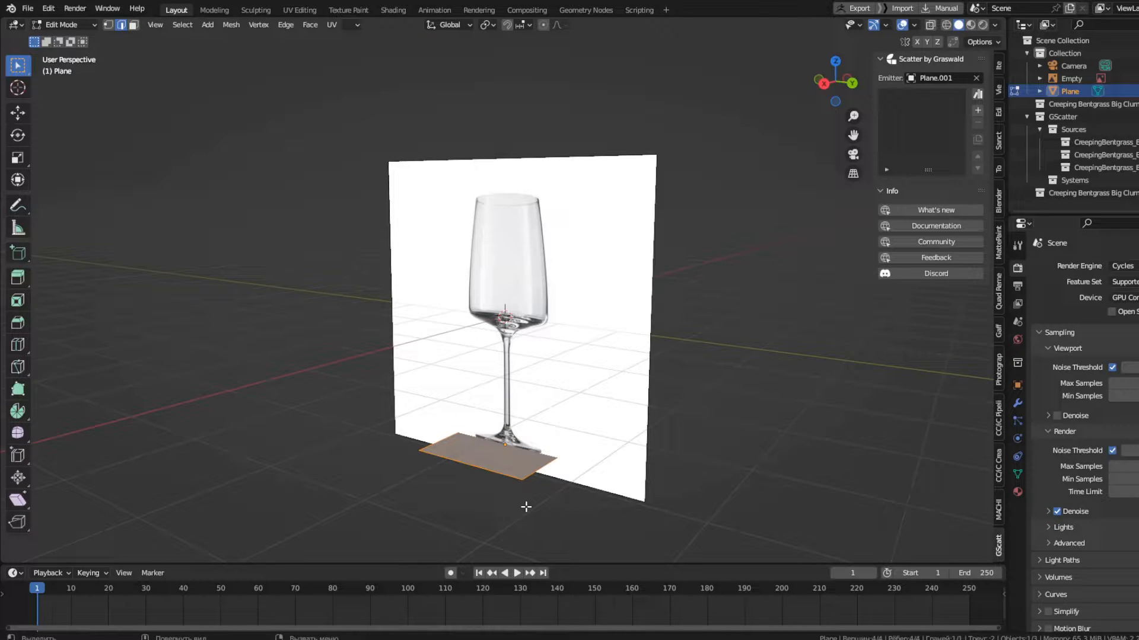
key(1)
key(x)
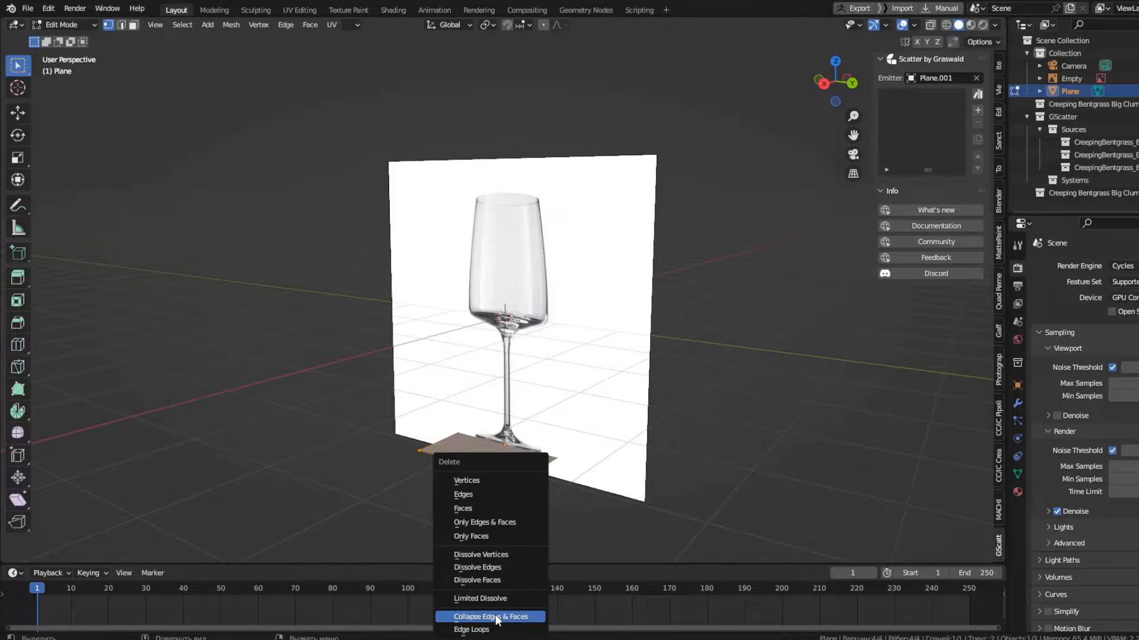
click(497, 618)
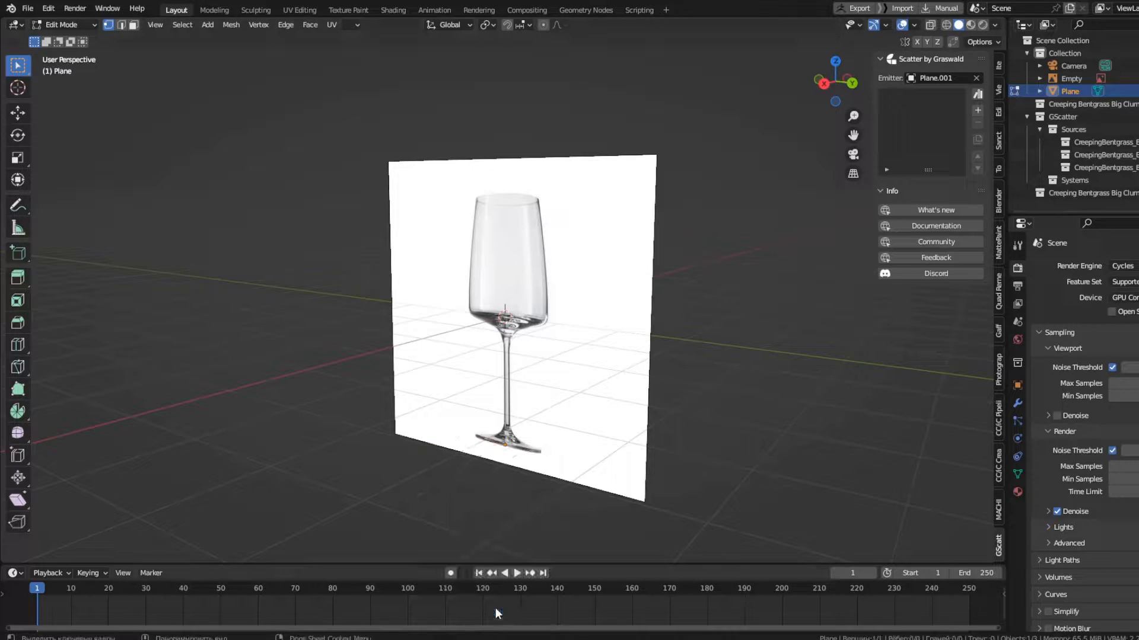
In the right orthographic view, extrude the vertex about 0.62 m along negative Y to the outer edge of the glass foot
click(824, 84)
scroll(529, 462, up, 3)
shift+middle_drag(541, 490, 533, 349)
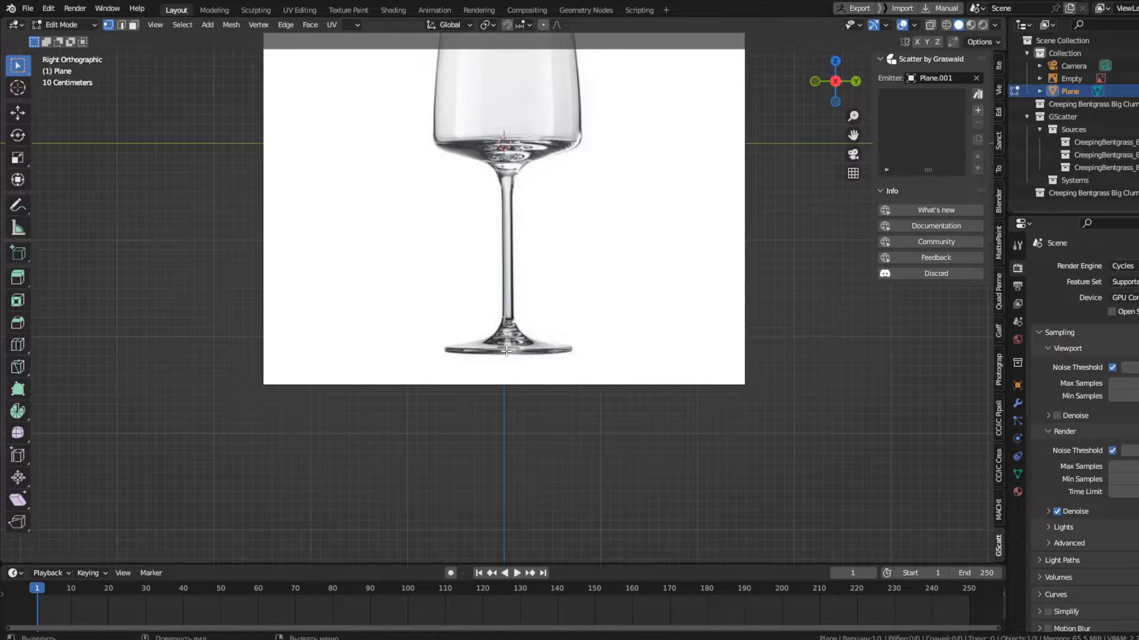
shift+middle_drag(506, 362, 506, 487)
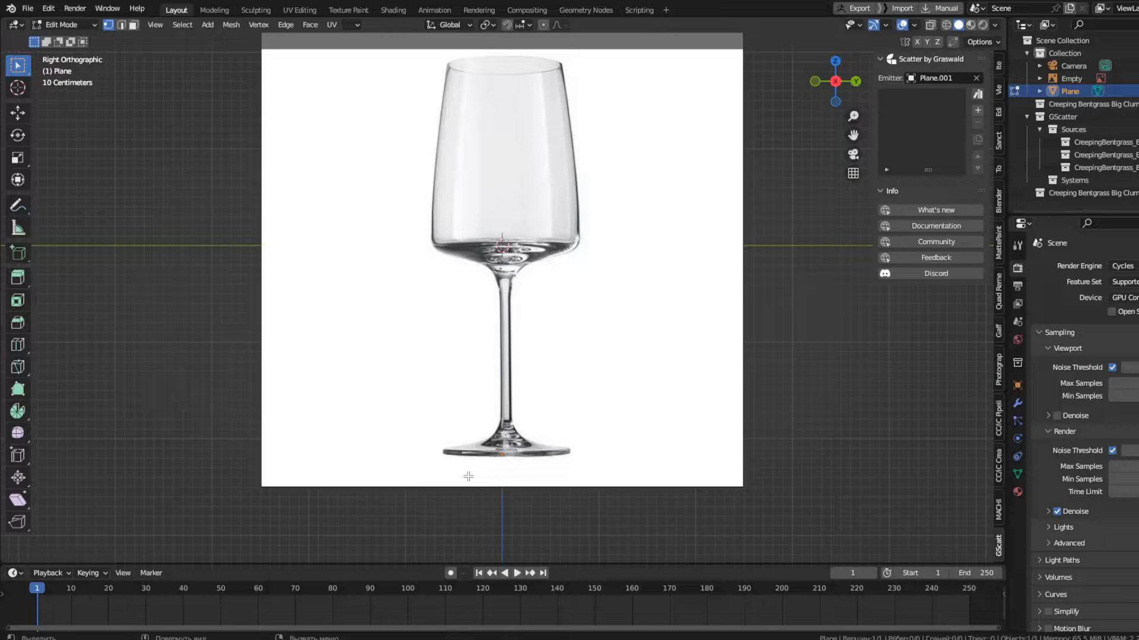
key(g)
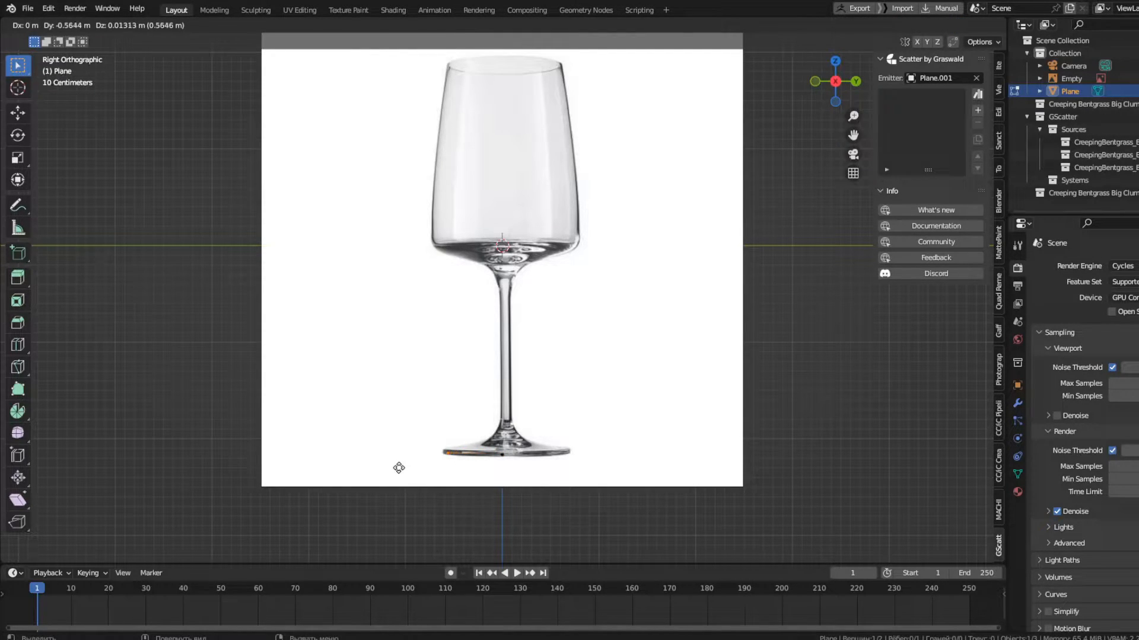
key(y)
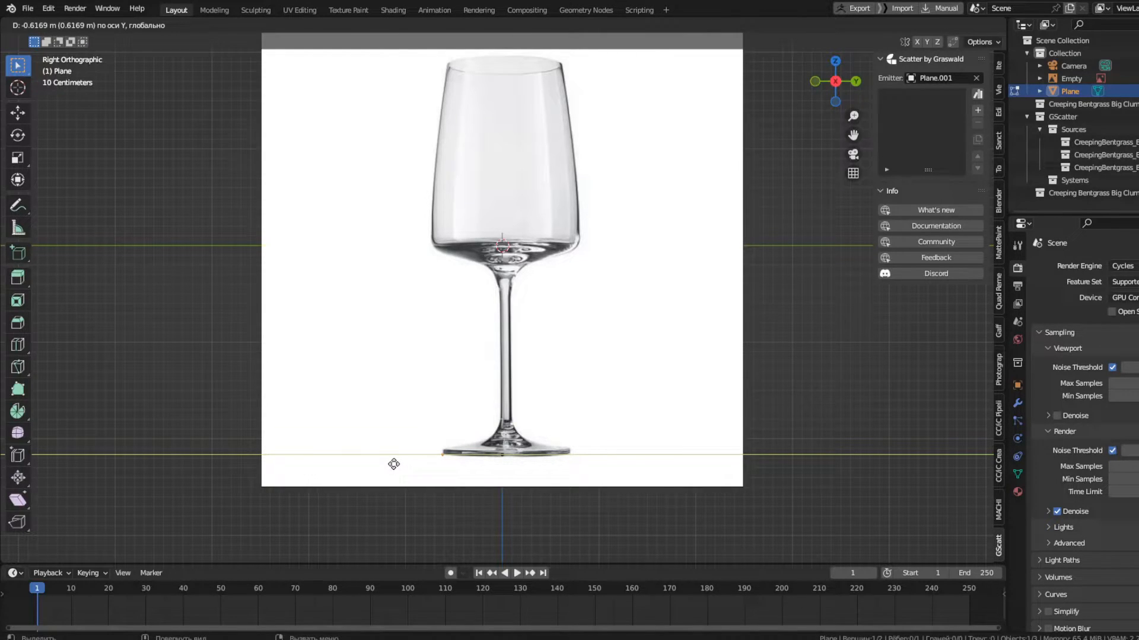
click(393, 465)
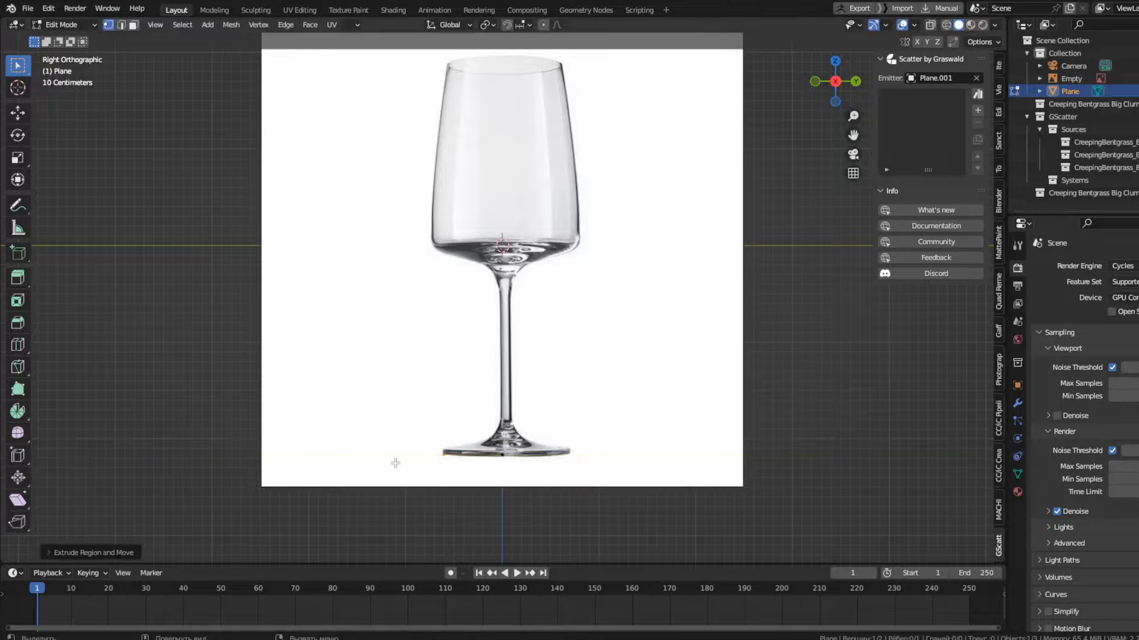
Extrude vertices from the foot's outer edge over its upper surface to the start of the stem, following the reference outline
key(g)
click(406, 455)
key(e)
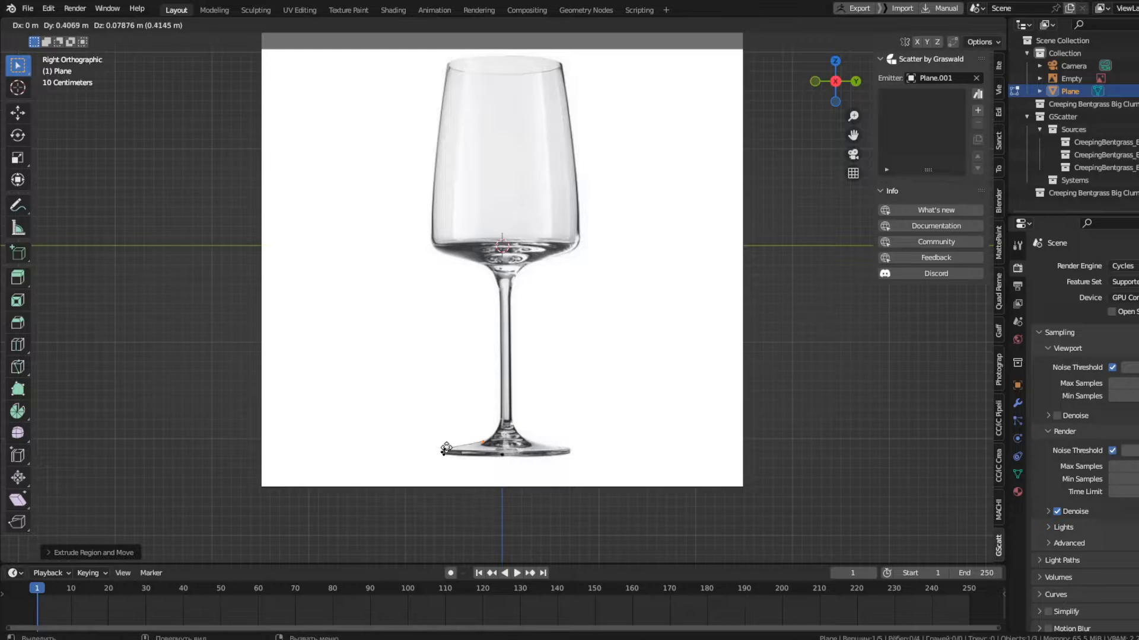
click(445, 449)
key(e)
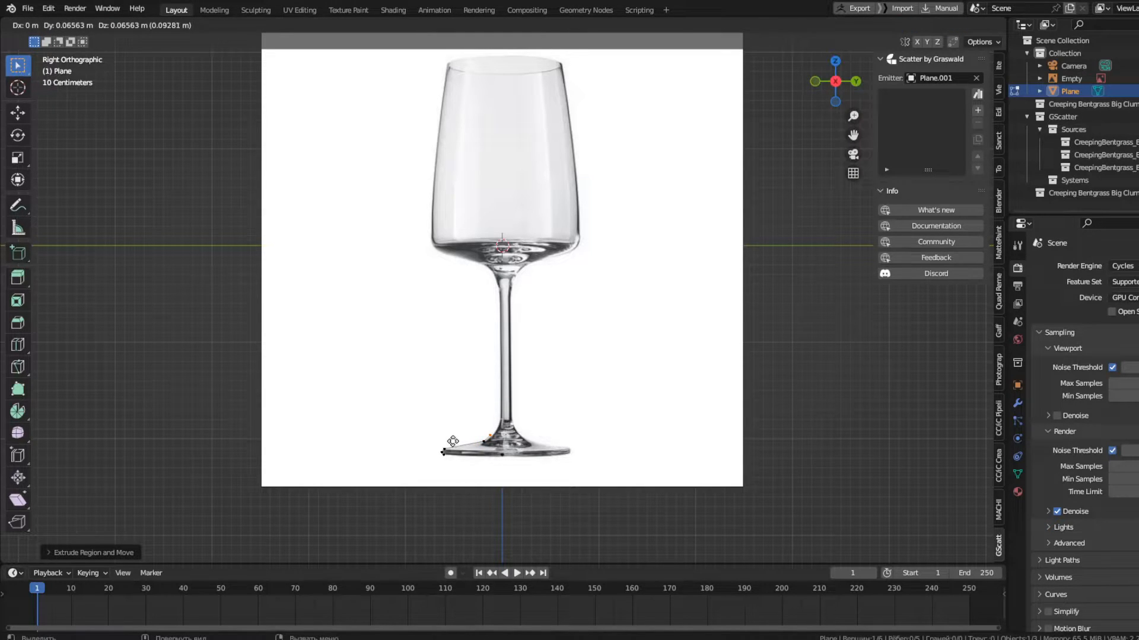
click(454, 441)
key(e)
click(463, 434)
key(e)
click(470, 422)
Extrude the profile straight up the stem and outward along the flare beneath the bowl
key(e)
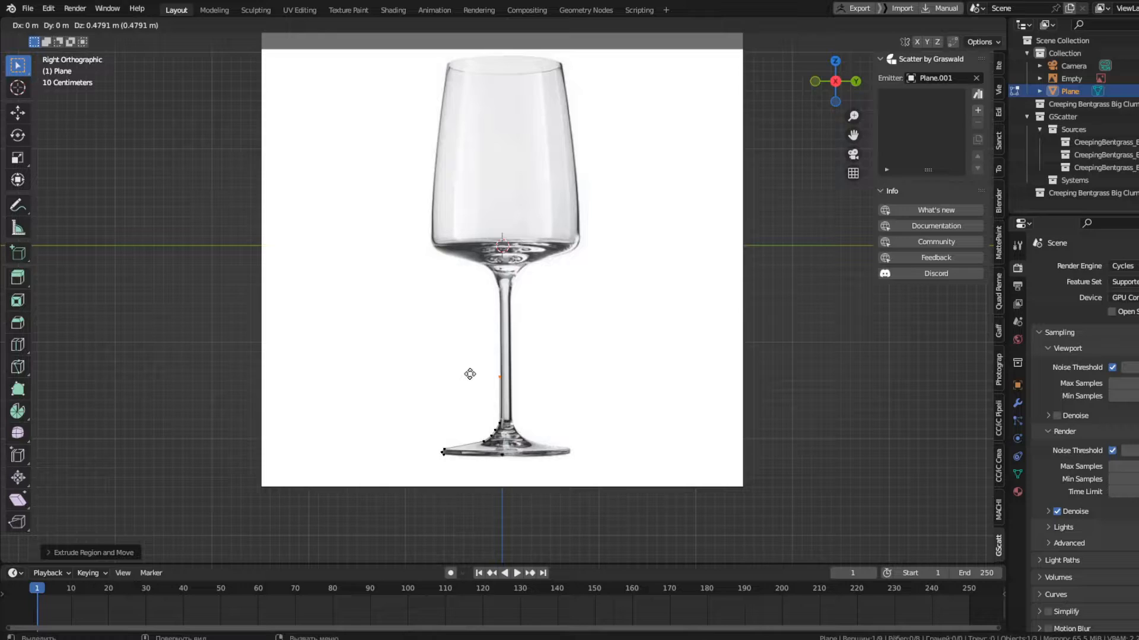
click(467, 282)
key(e)
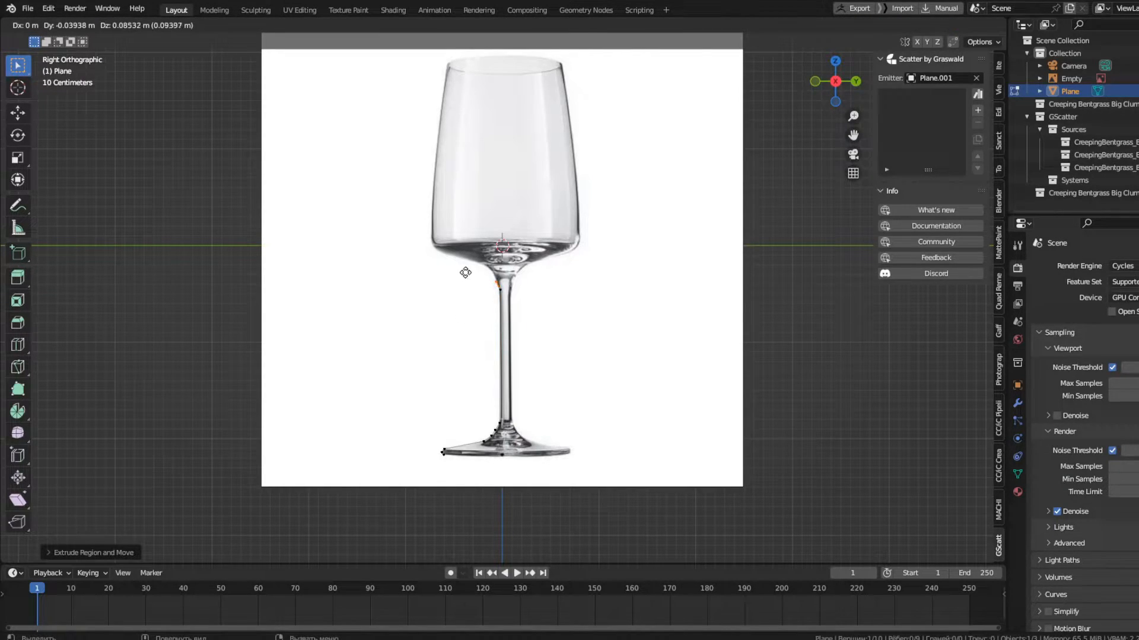
click(466, 273)
key(e)
click(463, 263)
key(e)
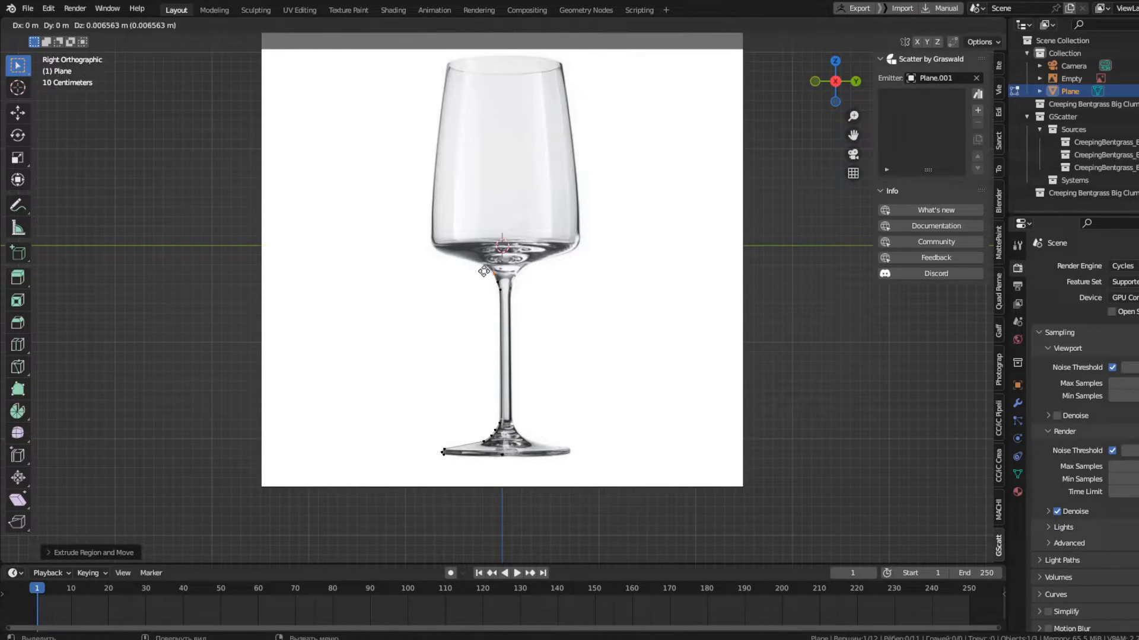
click(477, 265)
Continue extruding vertices along the underside of the bowl and around its lower outer corner
key(e)
click(458, 261)
key(e)
click(427, 254)
key(e)
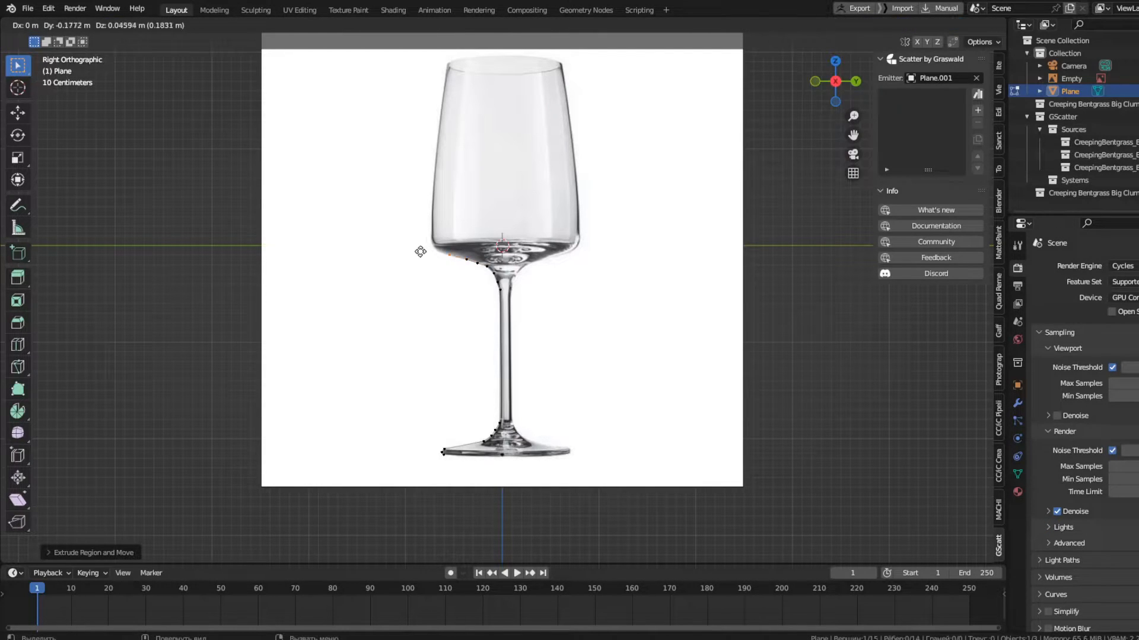
click(405, 239)
key(e)
click(401, 225)
Extrude the profile up the bowl's side wall in several segments to the rim of the glass
key(e)
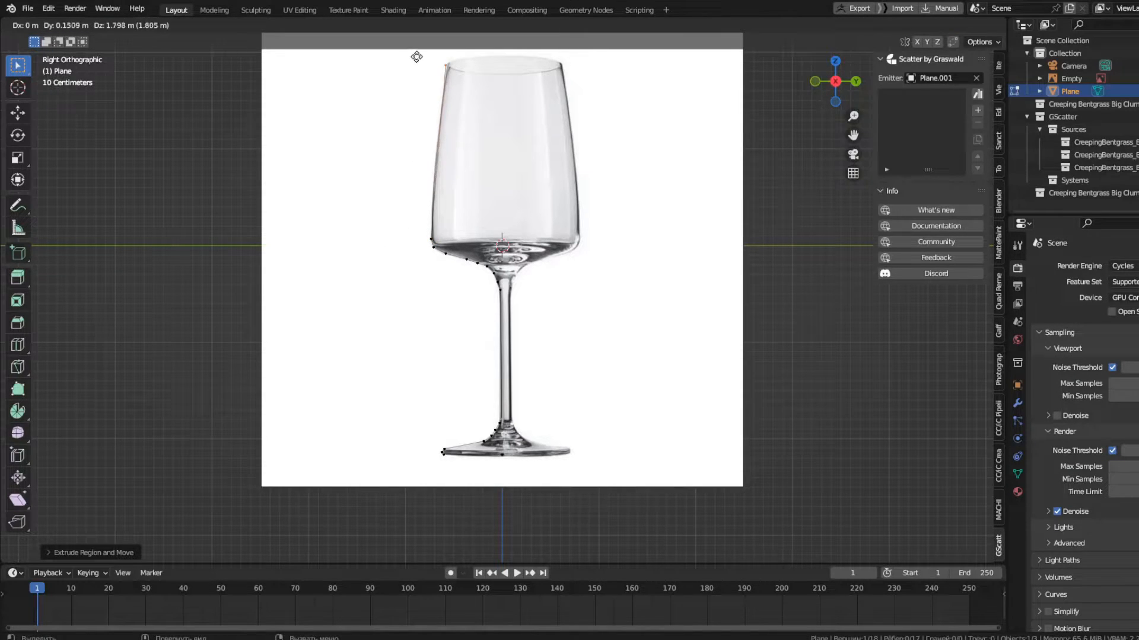
click(404, 198)
key(e)
click(411, 145)
key(e)
click(440, 541)
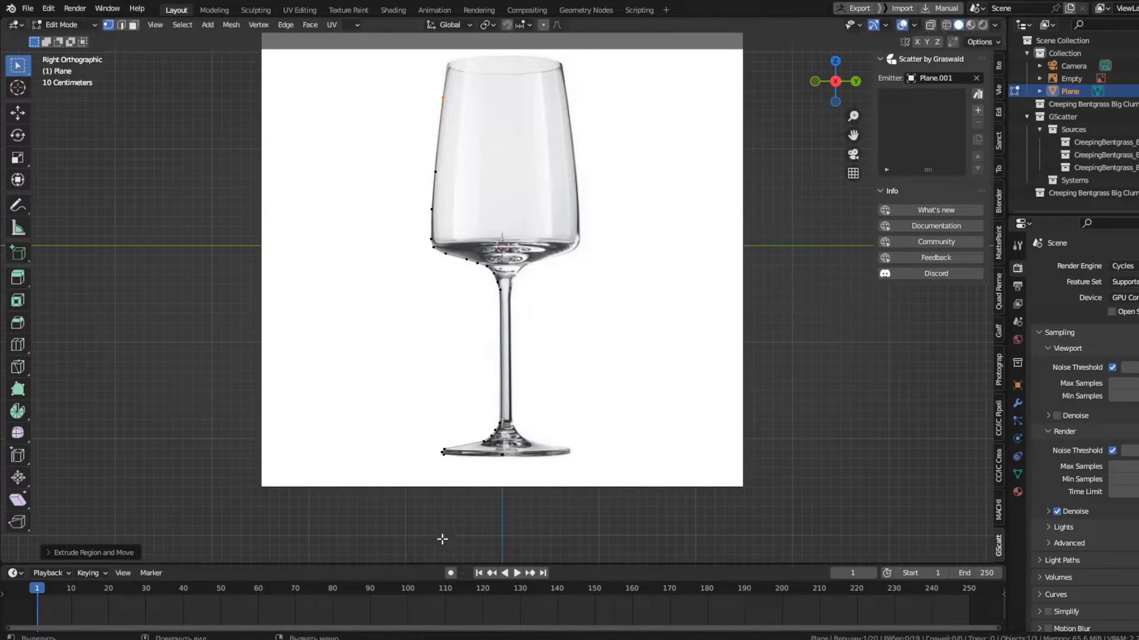
key(e)
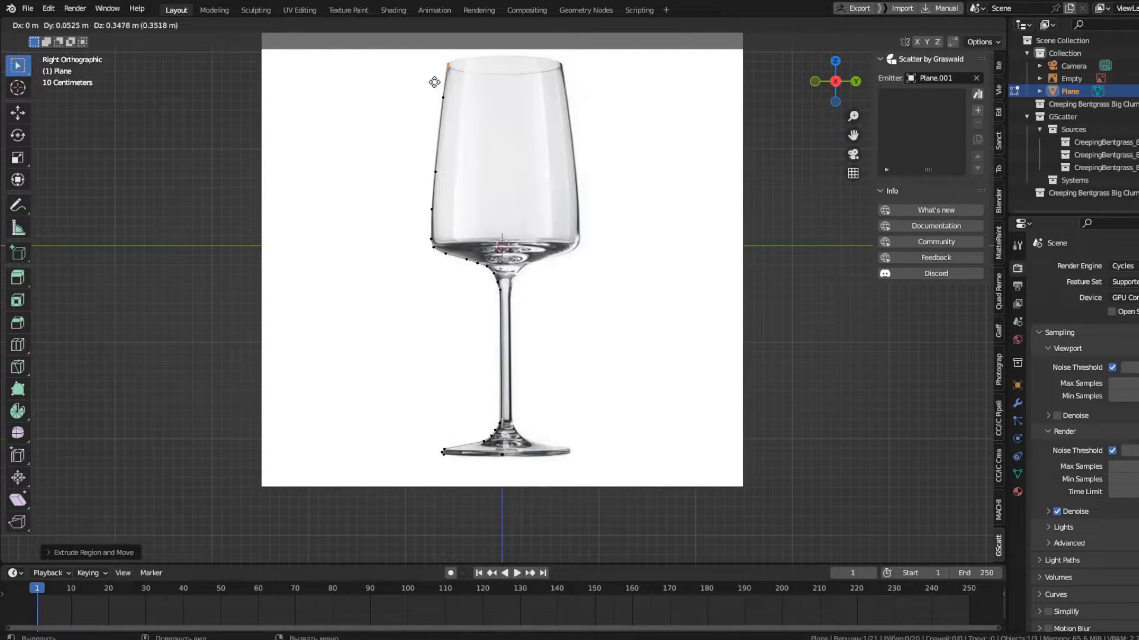
click(435, 83)
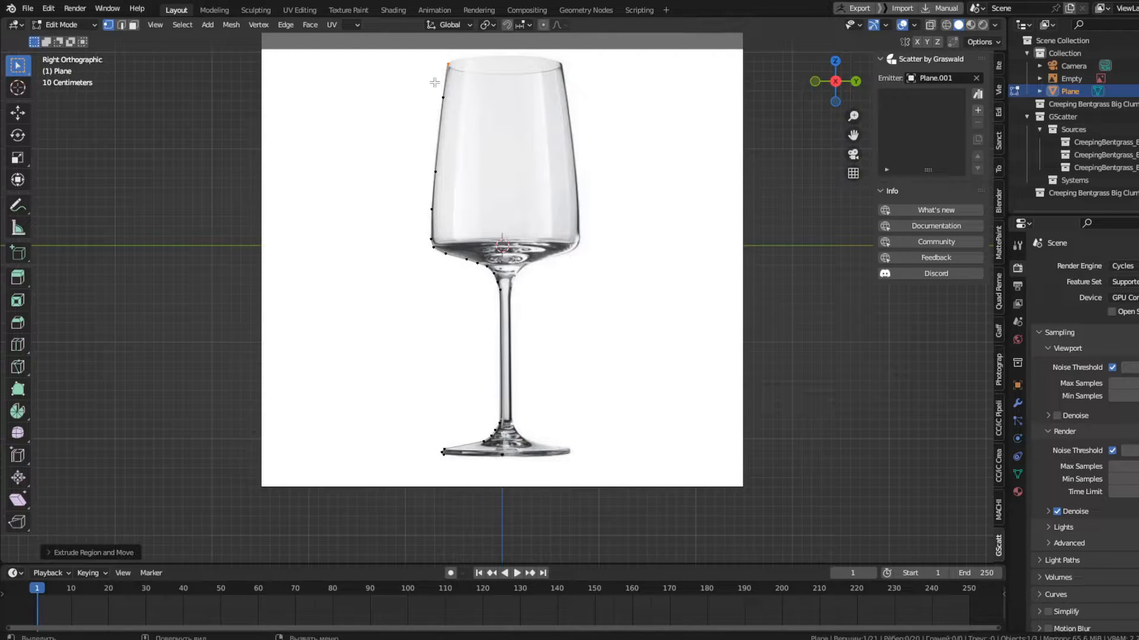
Return to Object Mode and revolve the profile into a glass with a Screw modifier
key(Tab)
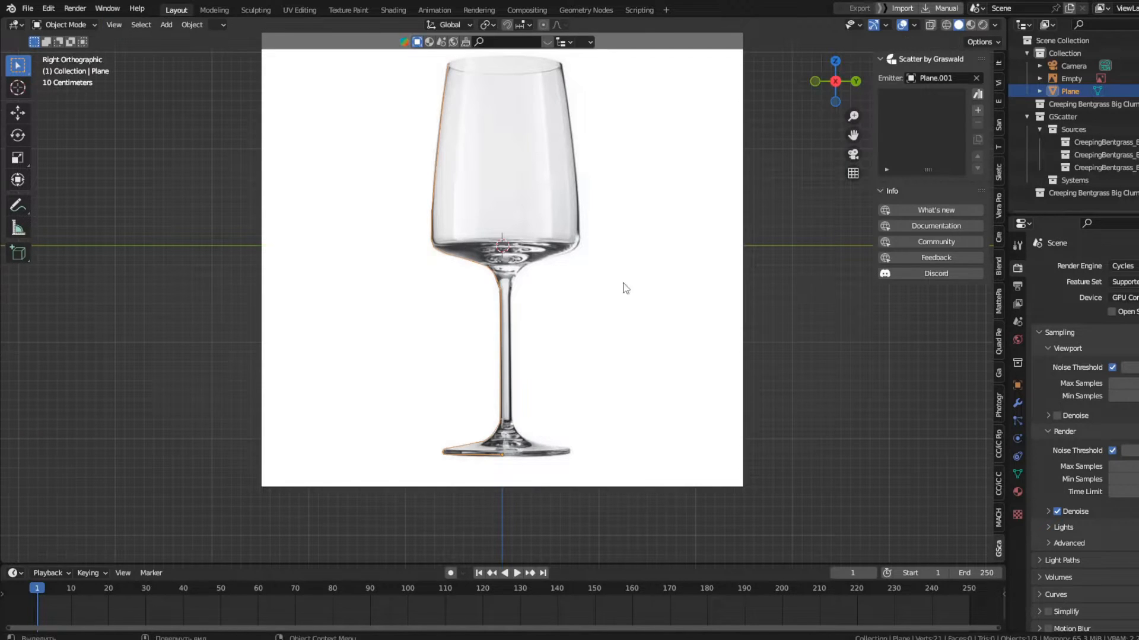
click(1017, 405)
click(1071, 265)
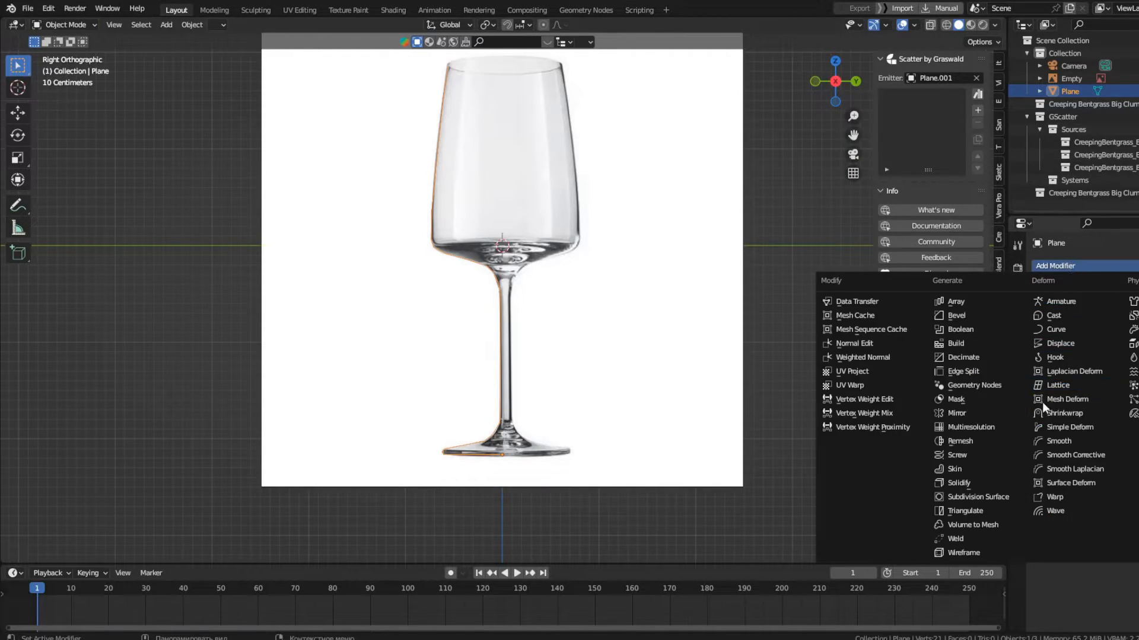
click(958, 455)
scroll(582, 363, down, 1)
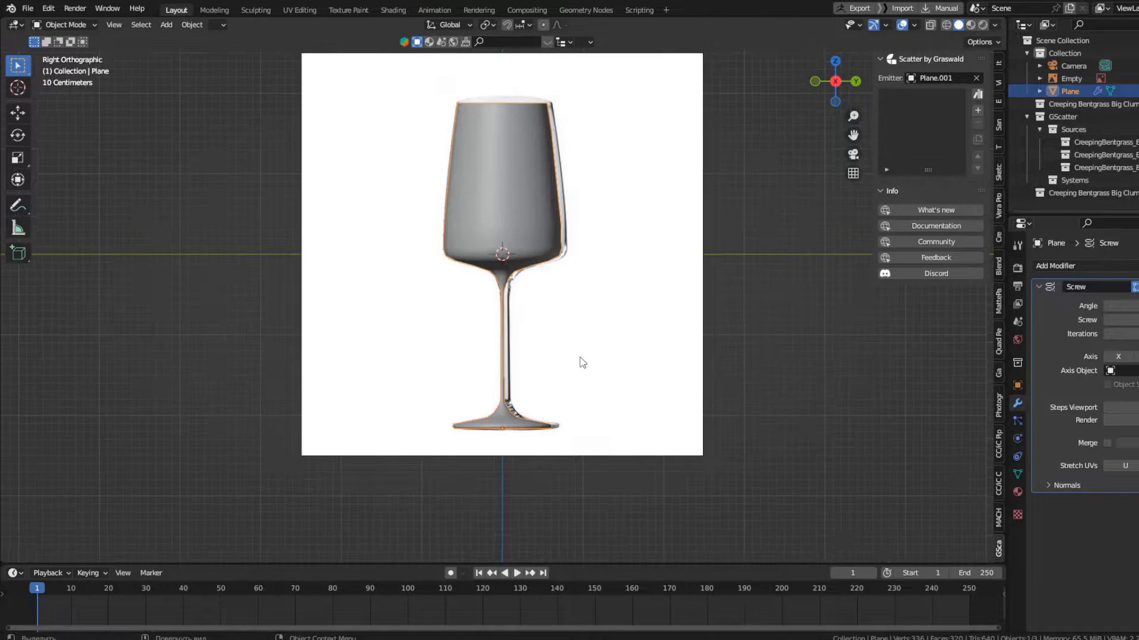
middle_drag(567, 325, 620, 332)
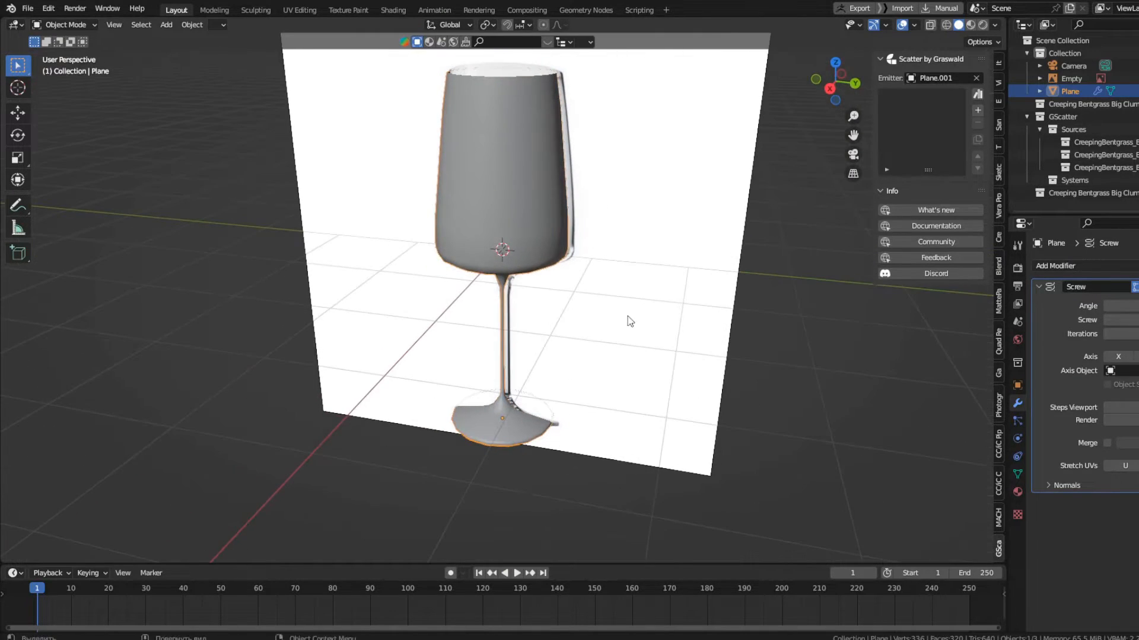
Move the reference image about 5.7 m along negative Y, away from the glass model
click(620, 331)
scroll(623, 296, down, 3)
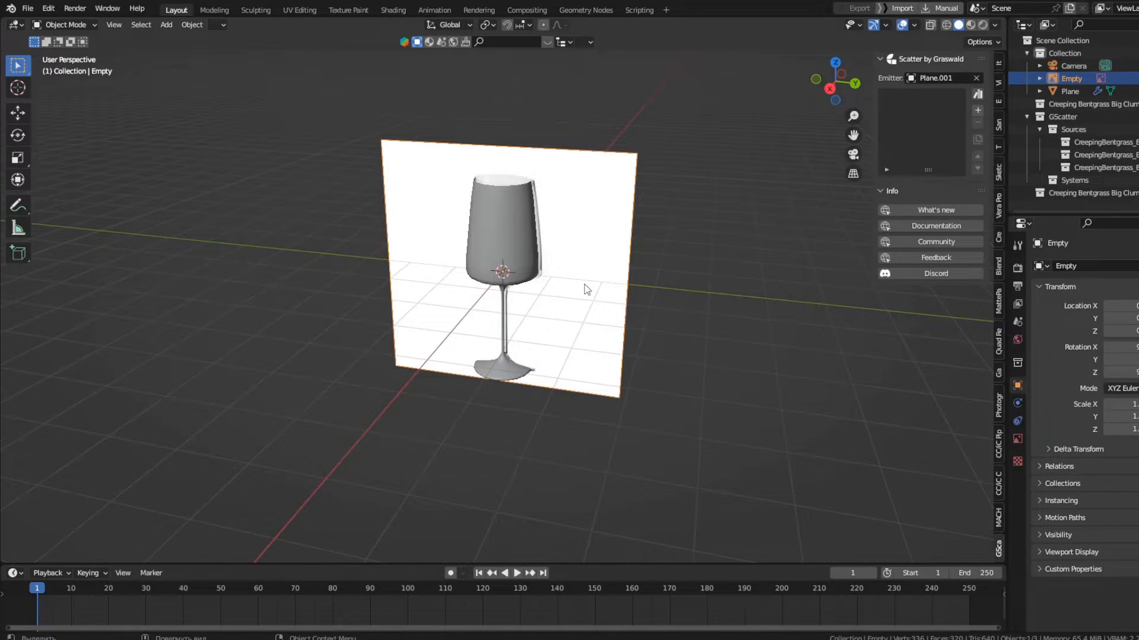
key(g)
key(y)
click(336, 262)
middle_drag(606, 355, 636, 312)
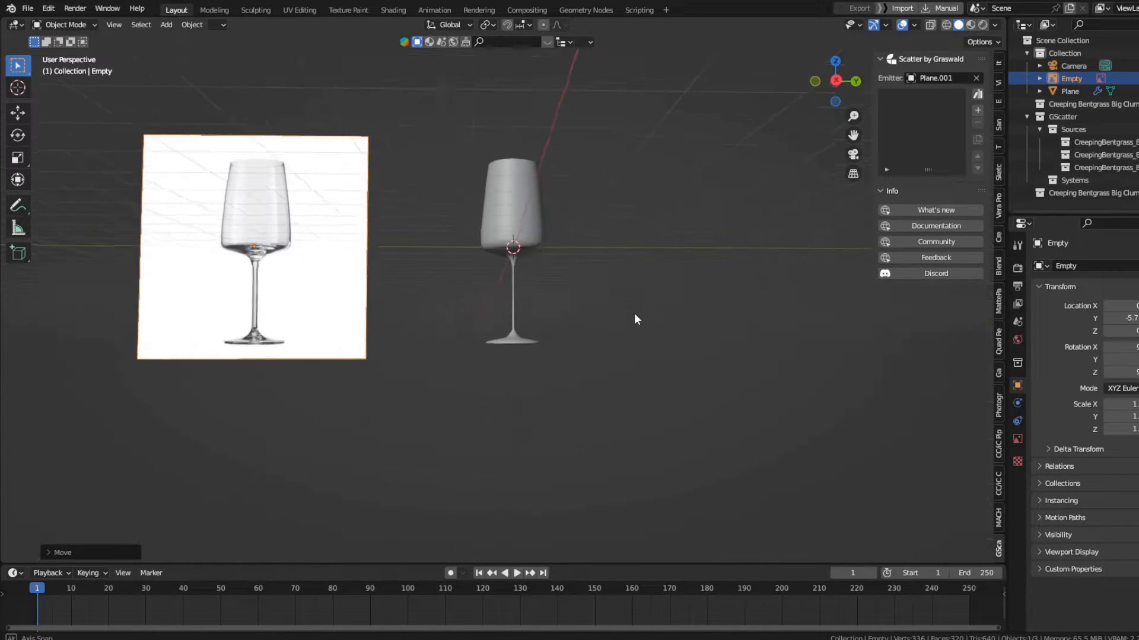
Apply Shade Auto Smooth to the revolved glass model
scroll(528, 229, up, 3)
click(562, 158)
middle_drag(563, 158, 623, 307)
scroll(622, 307, up, 5)
shift+middle_drag(622, 187, 603, 358)
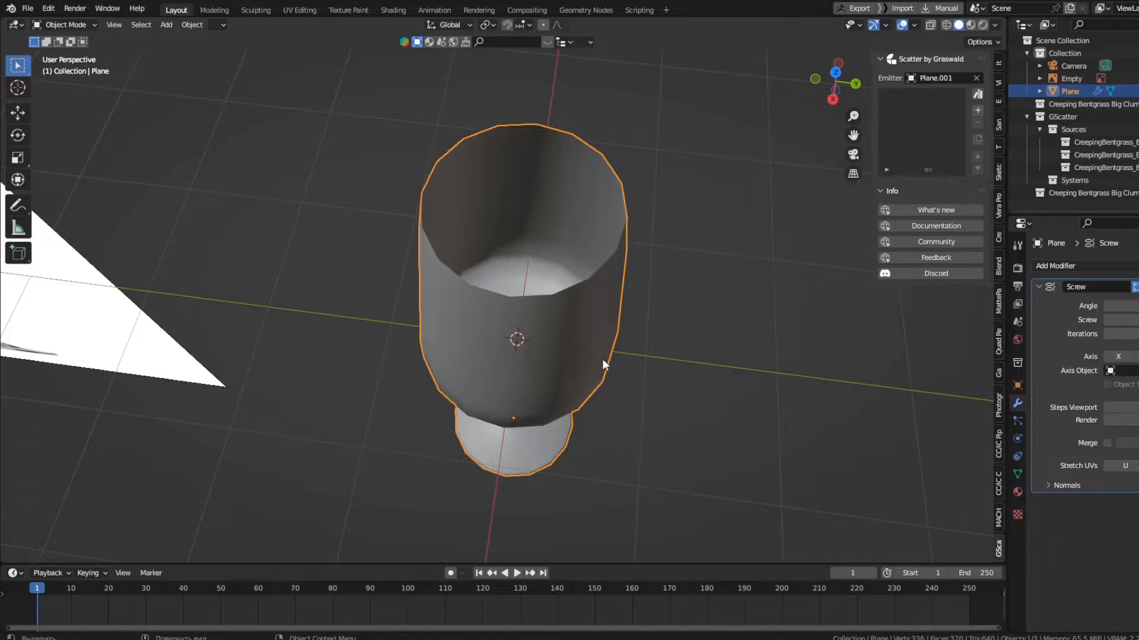
right_click(554, 344)
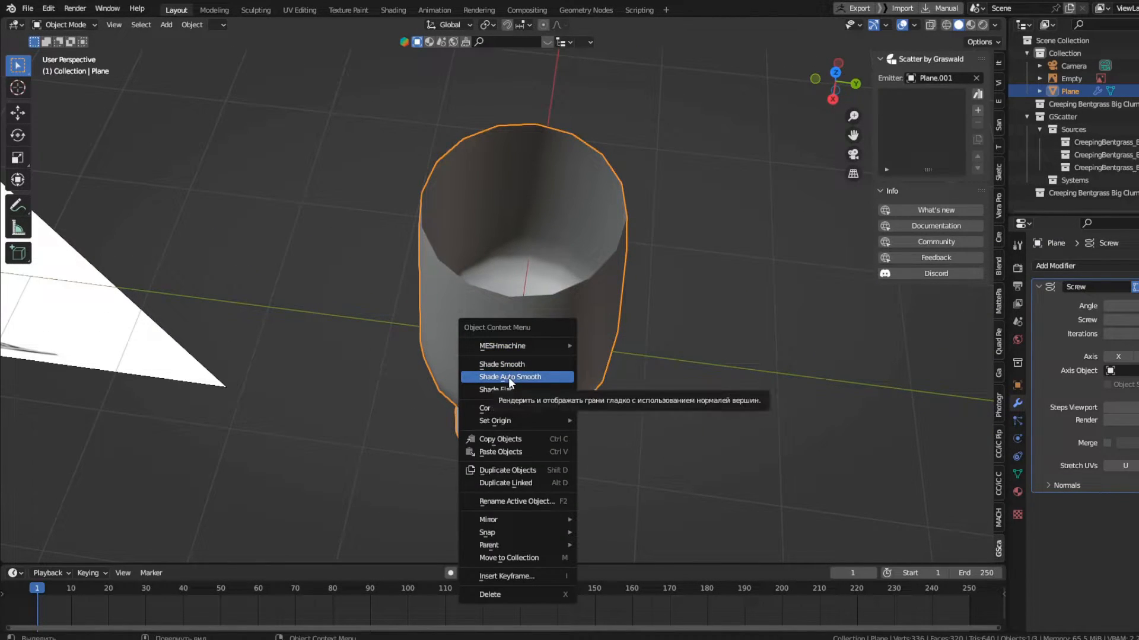
click(524, 378)
middle_drag(567, 362, 575, 319)
Add a Solidify modifier to the glass to give its walls thickness
click(1115, 266)
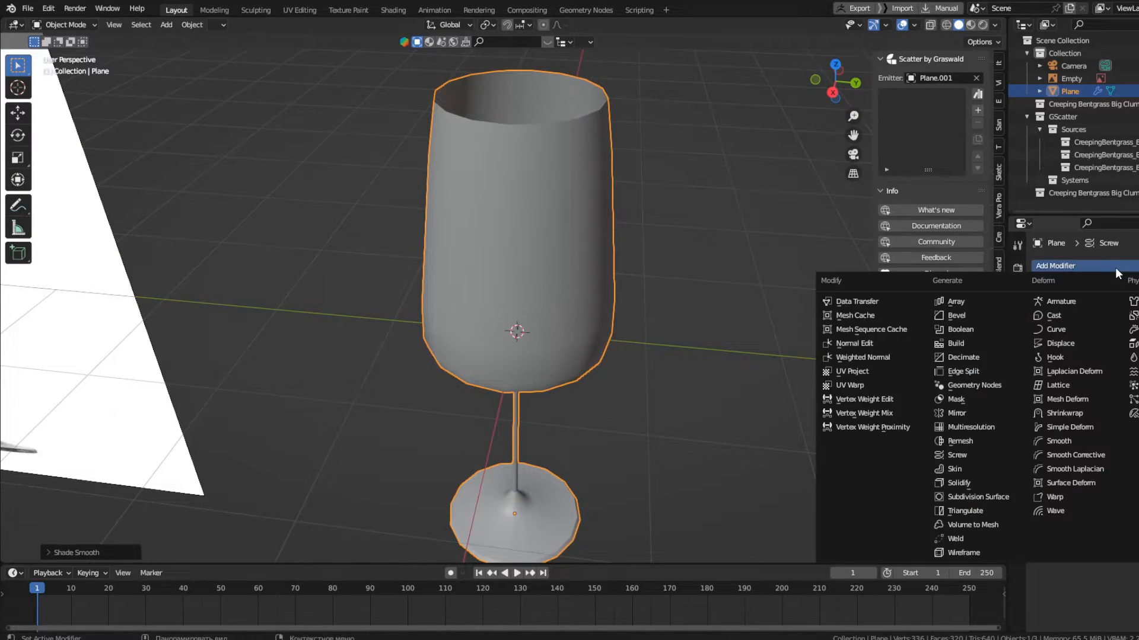
click(955, 484)
middle_drag(662, 151, 668, 321)
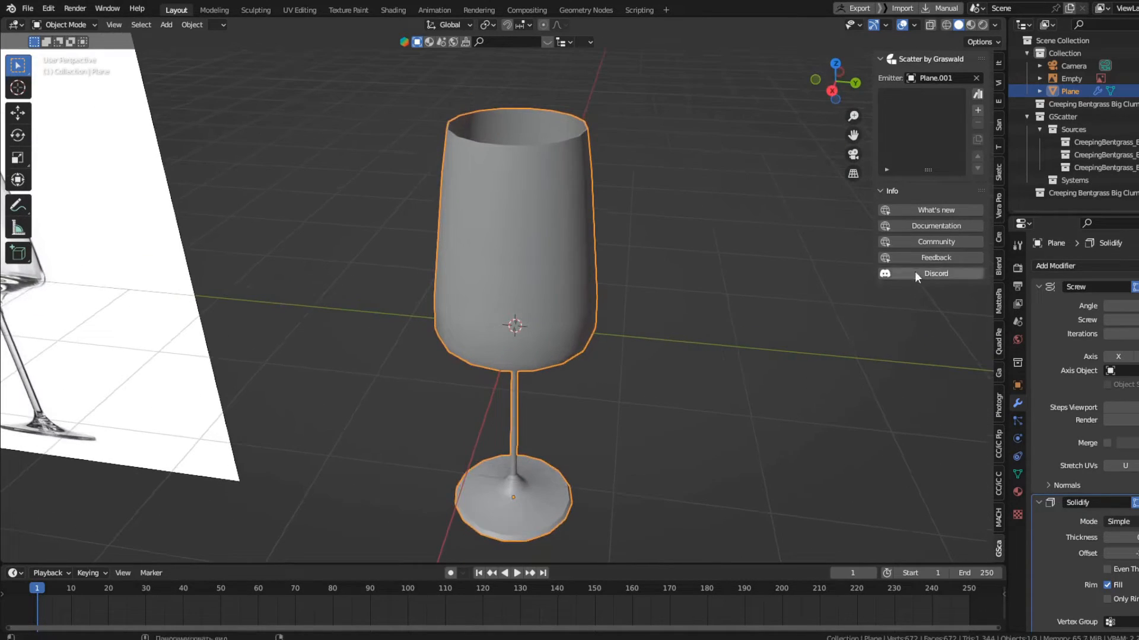
Add a Subdivision Surface modifier to the glass and raise its viewport level by one
click(1091, 265)
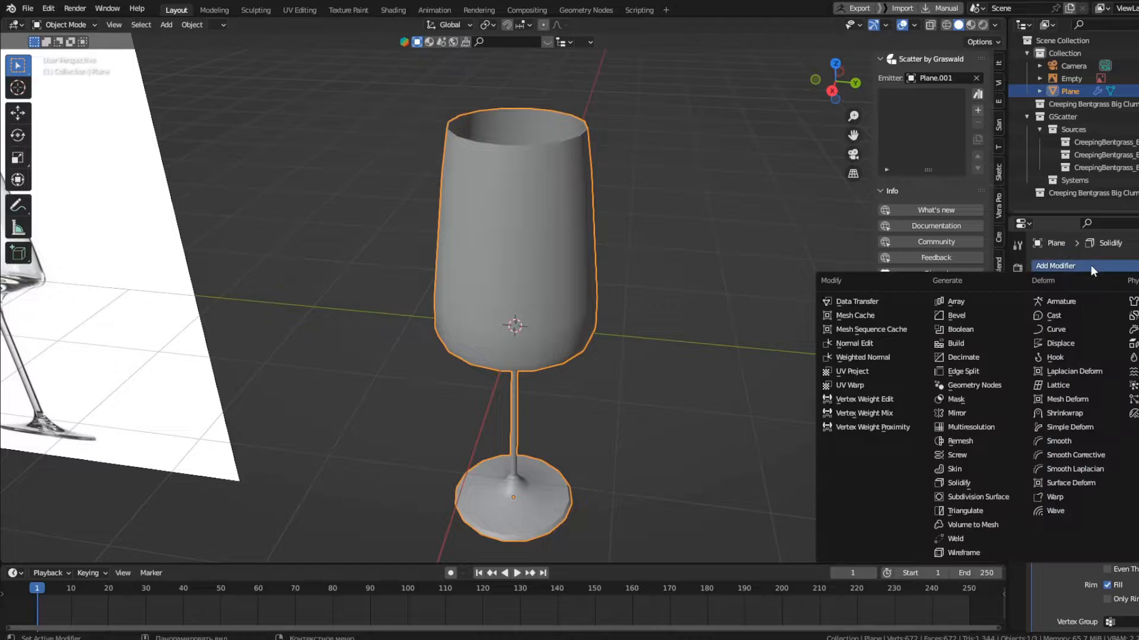
click(960, 497)
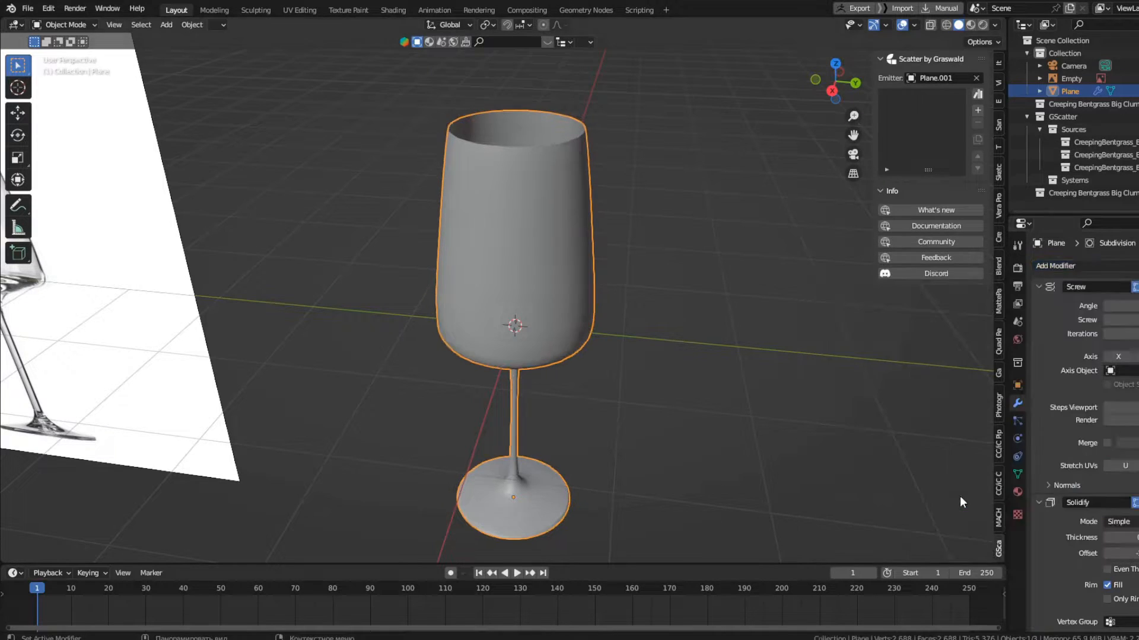
middle_drag(643, 291, 583, 308)
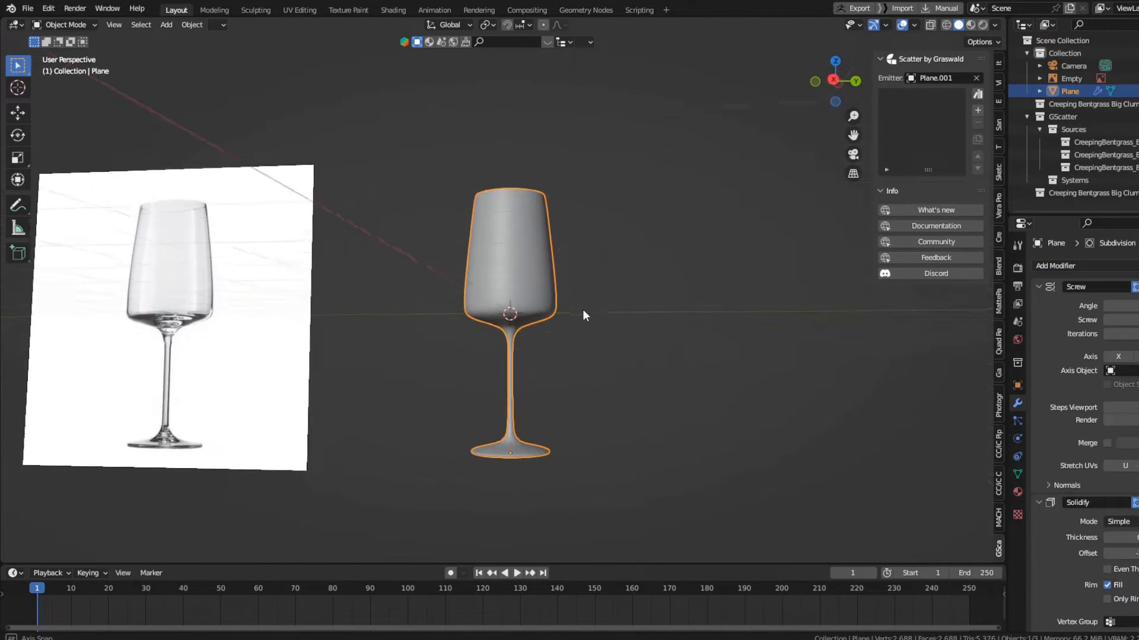
scroll(582, 308, up, 3)
scroll(1084, 433, down, 8)
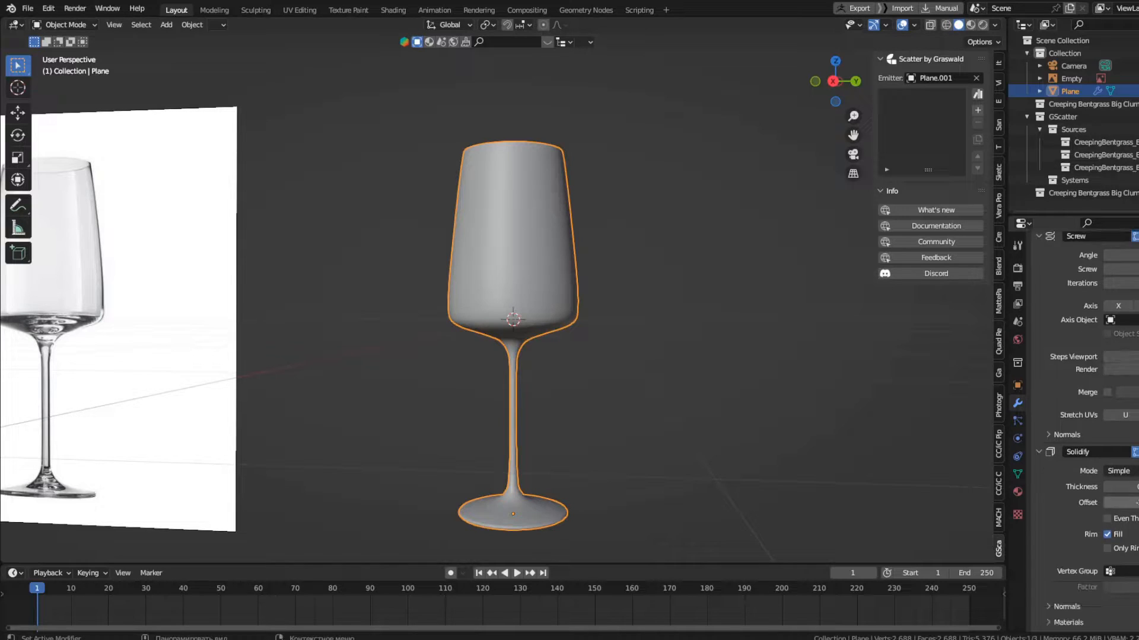
click(1136, 560)
middle_drag(647, 354, 618, 307)
Open the glass profile in Edit Mode from the right orthographic view with wireframe shading
click(831, 83)
scroll(608, 302, down, 3)
scroll(518, 287, up, 1)
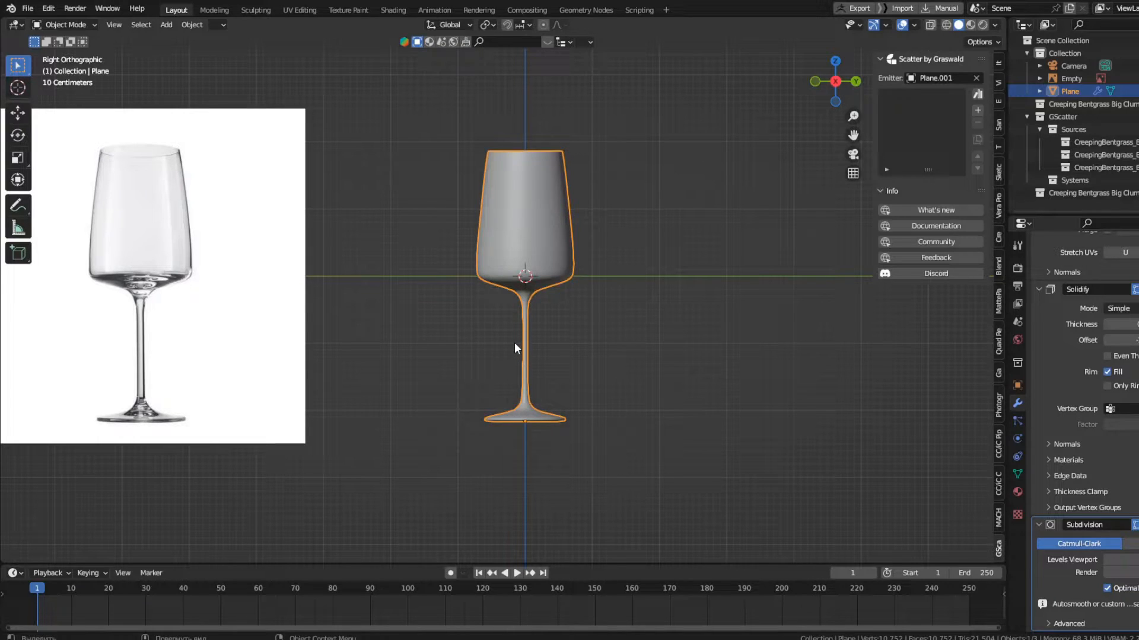
key(Tab)
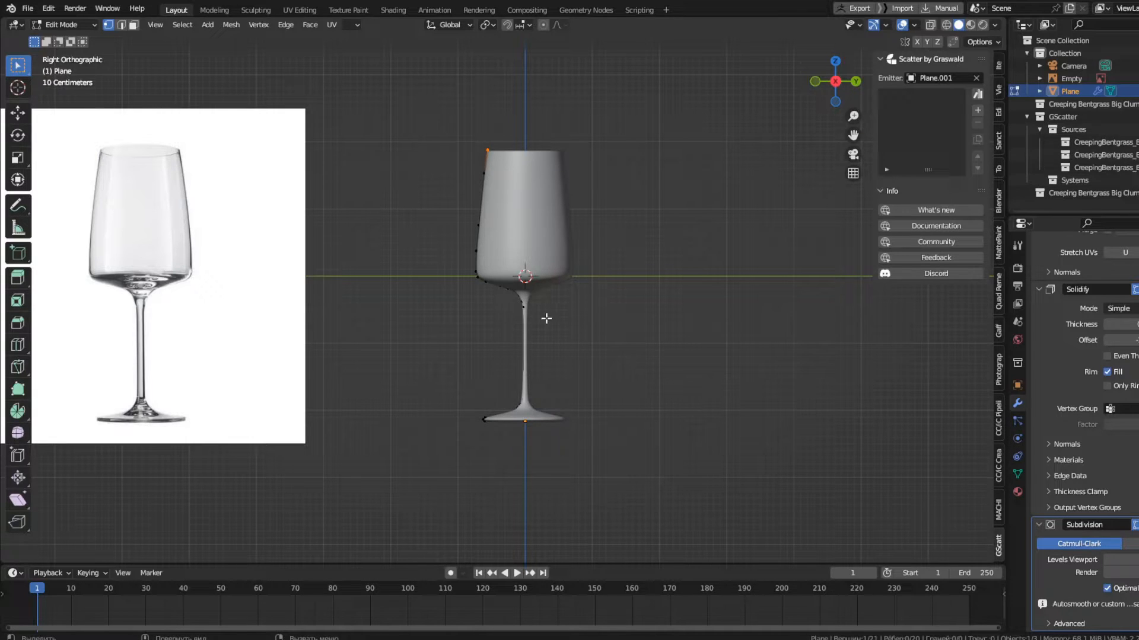
scroll(523, 327, up, 1)
scroll(523, 326, up, 2)
scroll(525, 345, down, 2)
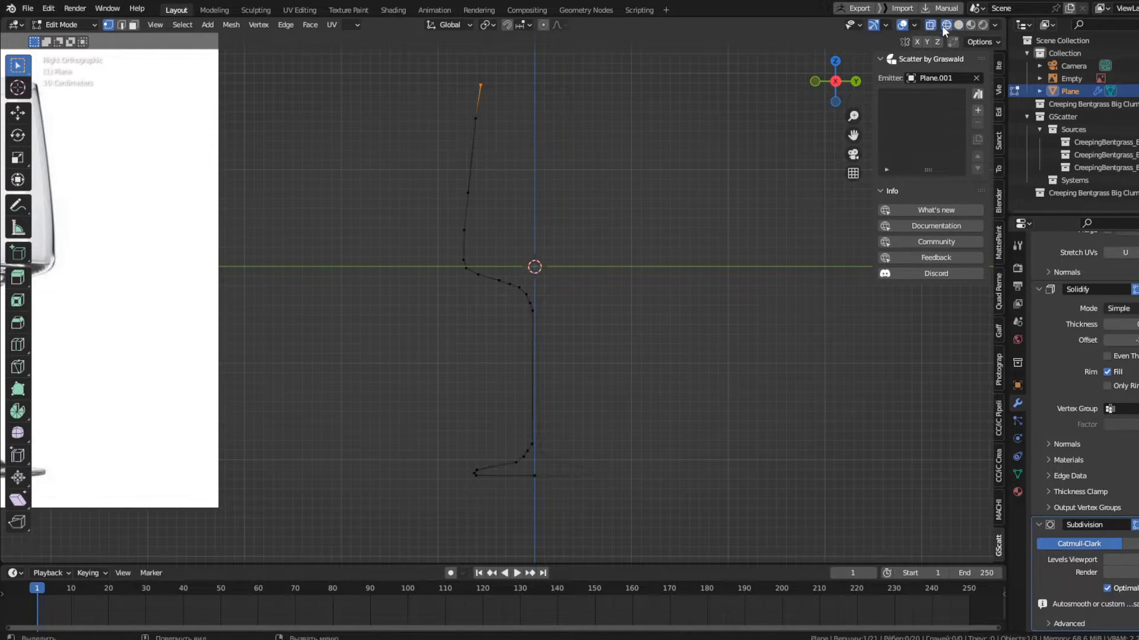
Move the stem vertices, including the curves at both ends, about 0.02 m along negative Y to thicken the stem
scroll(545, 380, up, 2)
key(b)
drag(533, 314, 562, 512)
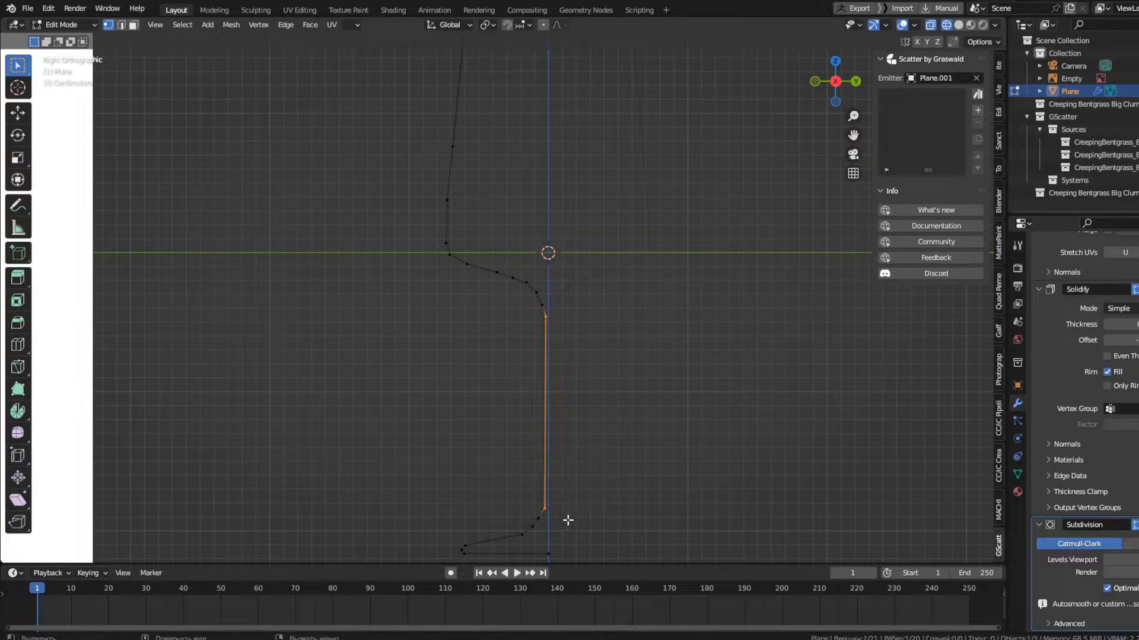
click(529, 300)
drag(524, 290, 582, 531)
key(g)
key(y)
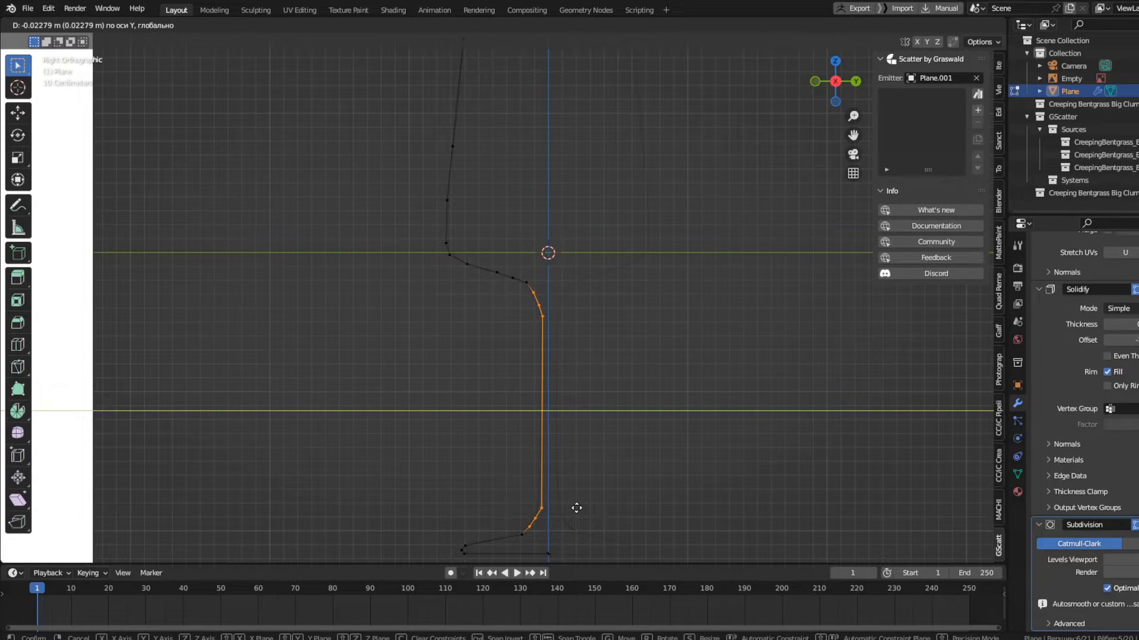
click(575, 508)
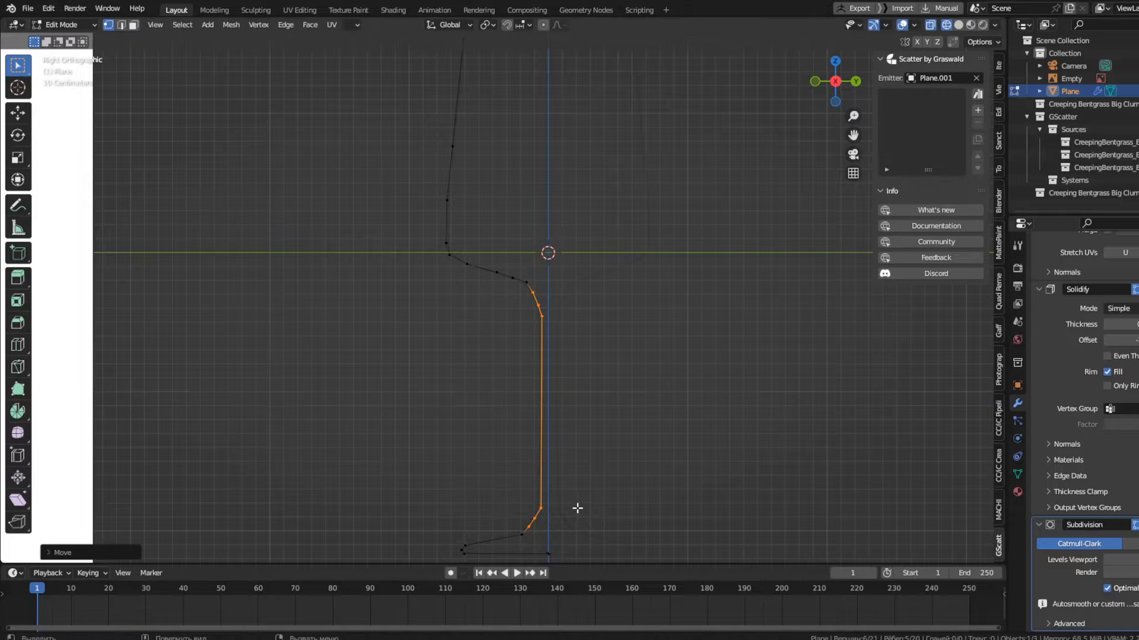
Move the two uppermost profile vertices along positive Y to narrow the rim, and return to Object Mode with solid shading
scroll(582, 384, down, 5)
shift+middle_drag(603, 340, 612, 422)
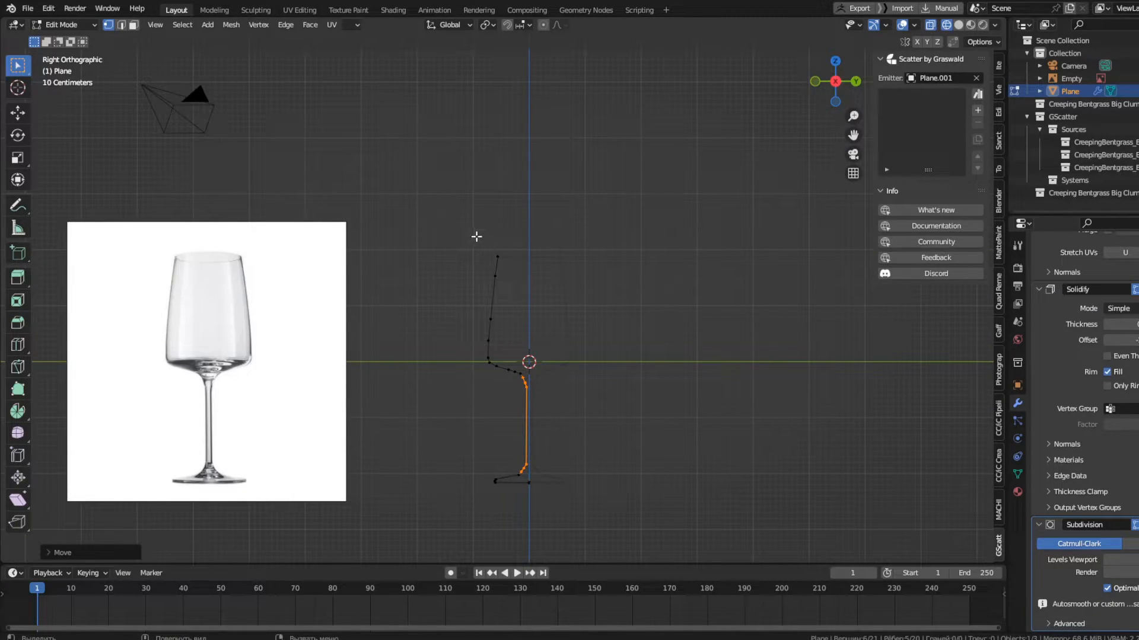
drag(453, 230, 534, 308)
key(g)
key(y)
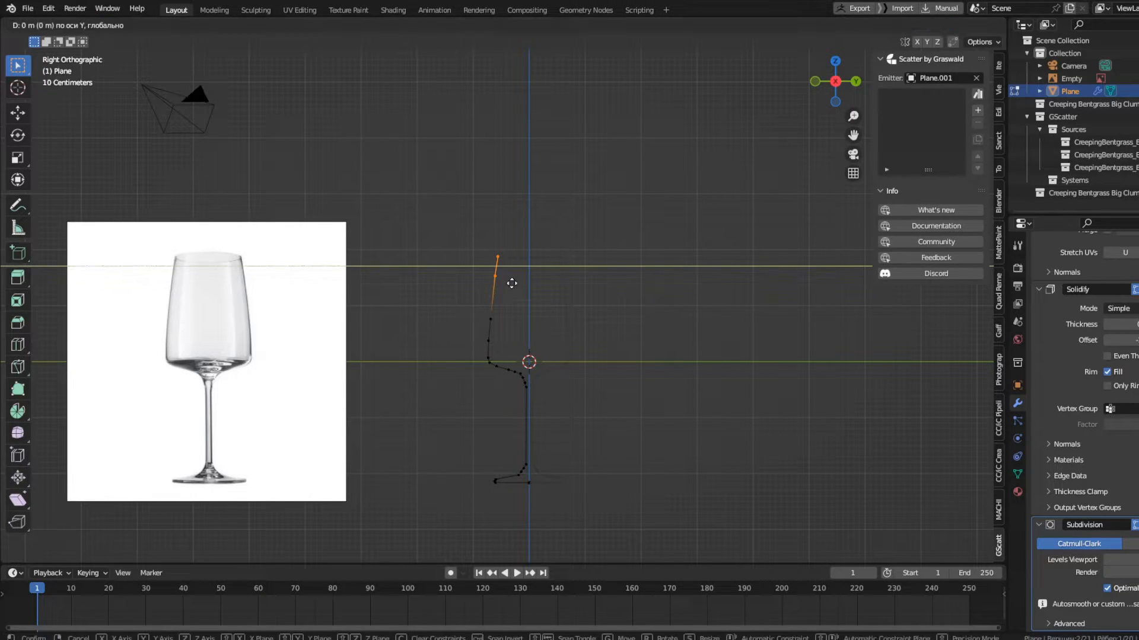
click(516, 283)
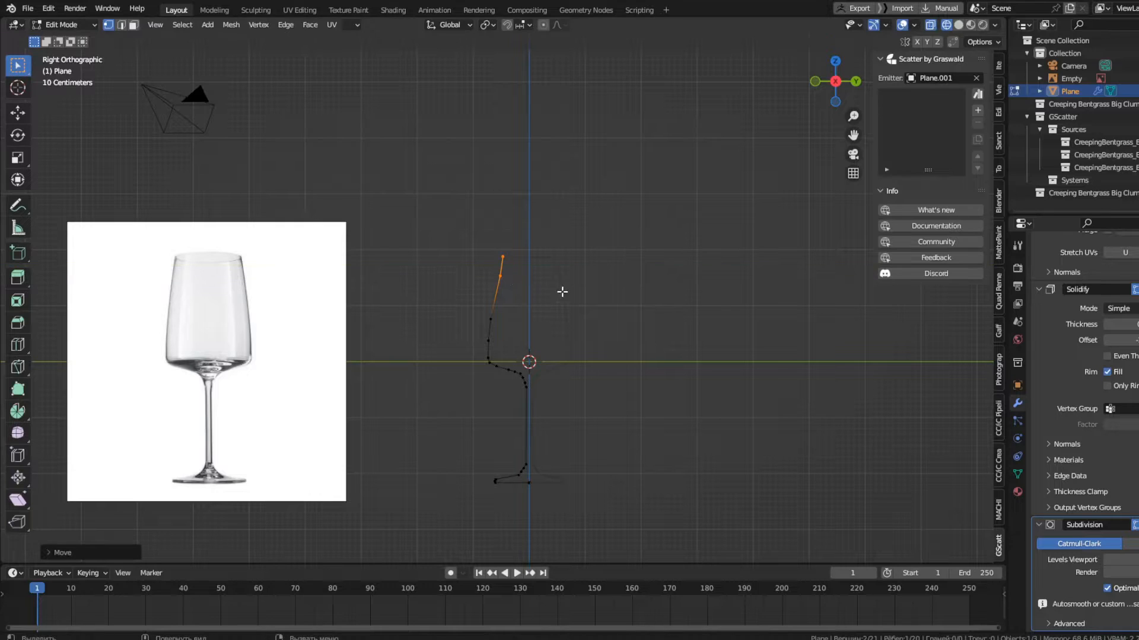
key(Tab)
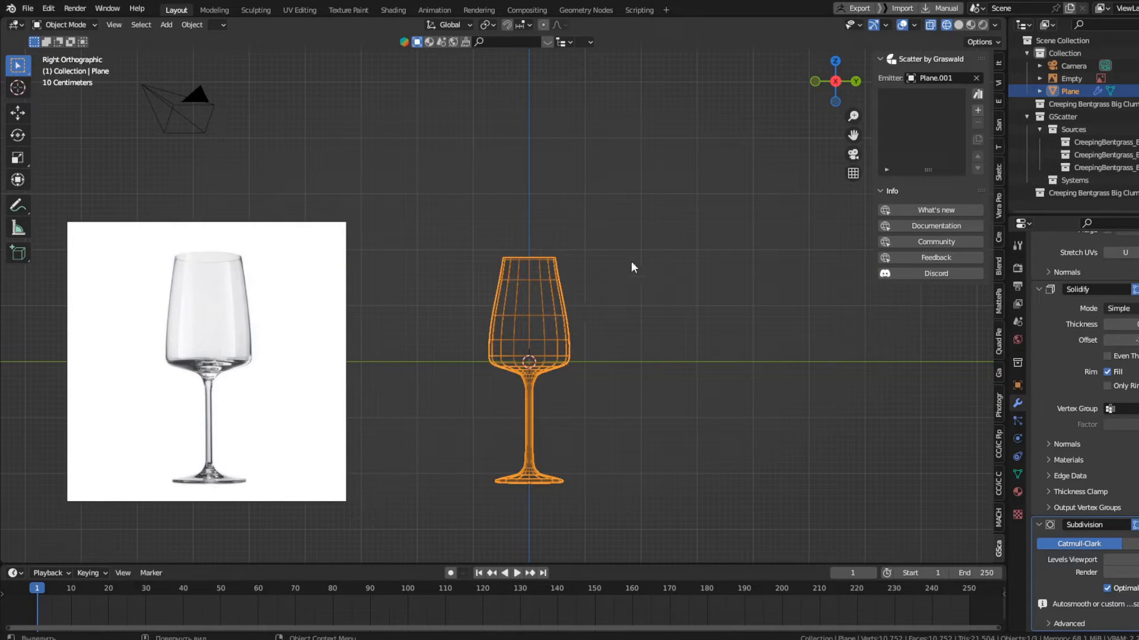
click(958, 24)
middle_drag(651, 344, 598, 356)
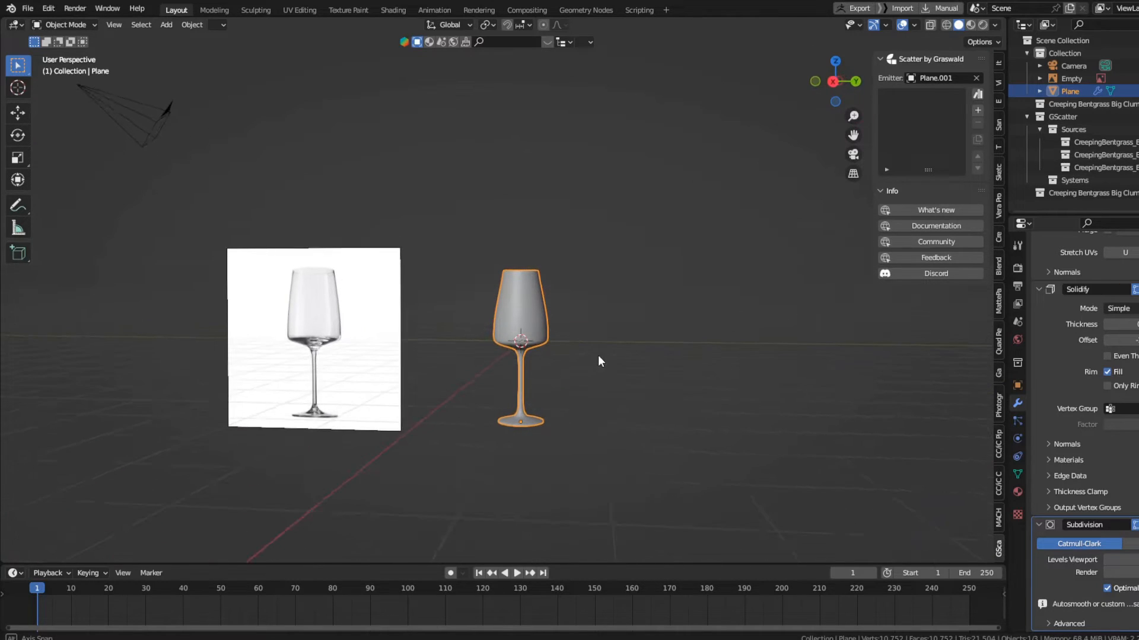
scroll(526, 387, up, 4)
middle_drag(623, 415, 638, 354)
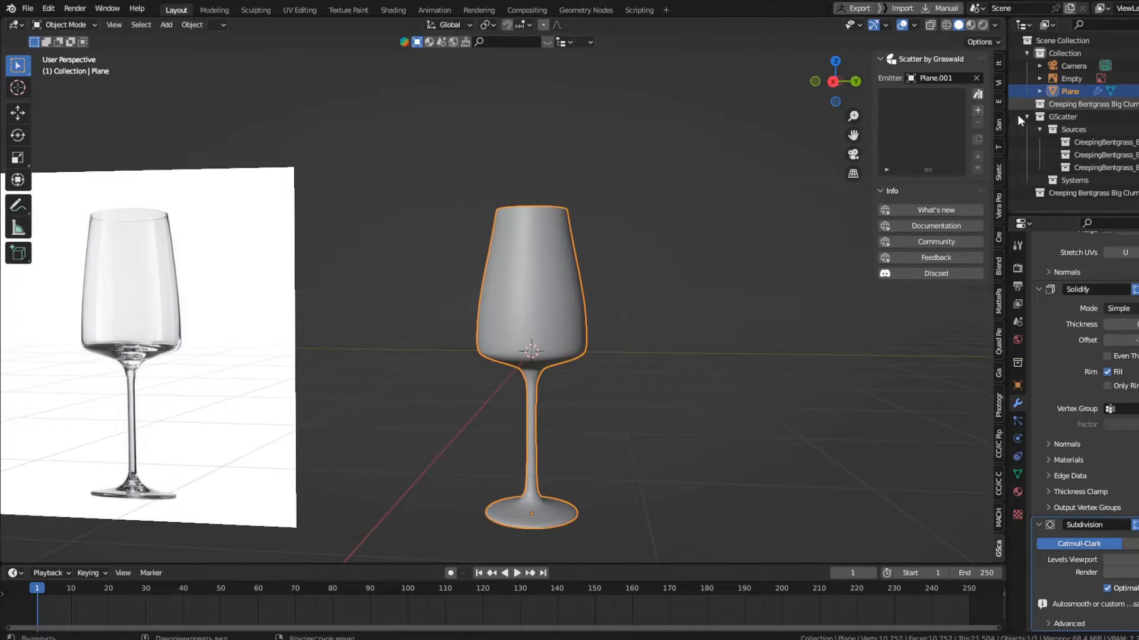
Apply the first Arch Glass material from the Sanctus Library's Glass category to the wine glass
click(998, 124)
click(914, 109)
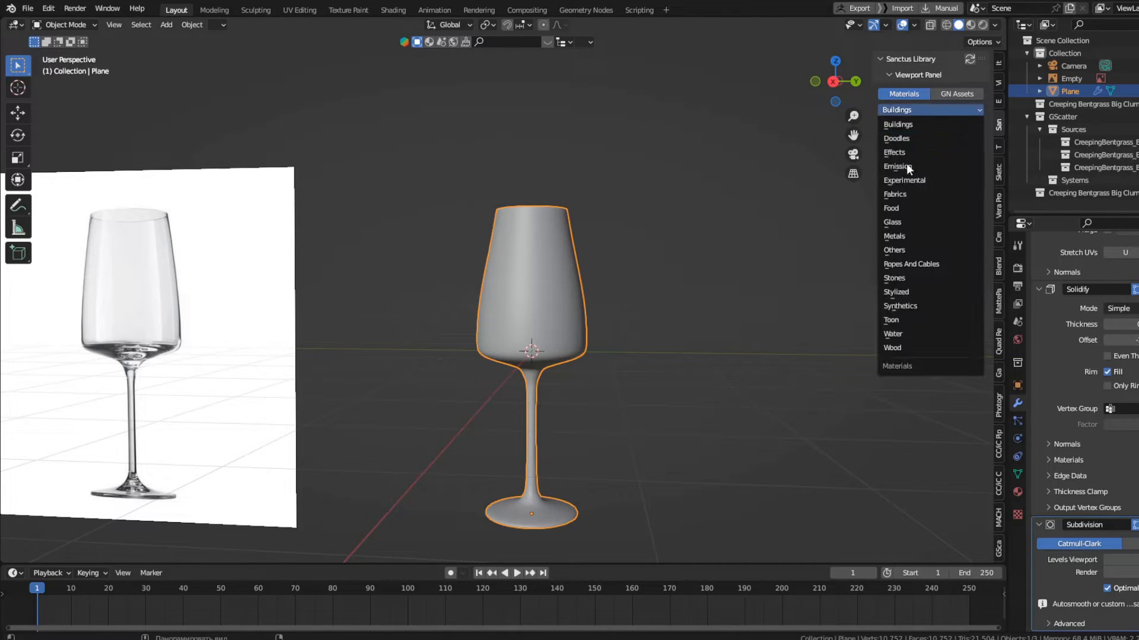
click(909, 223)
click(937, 167)
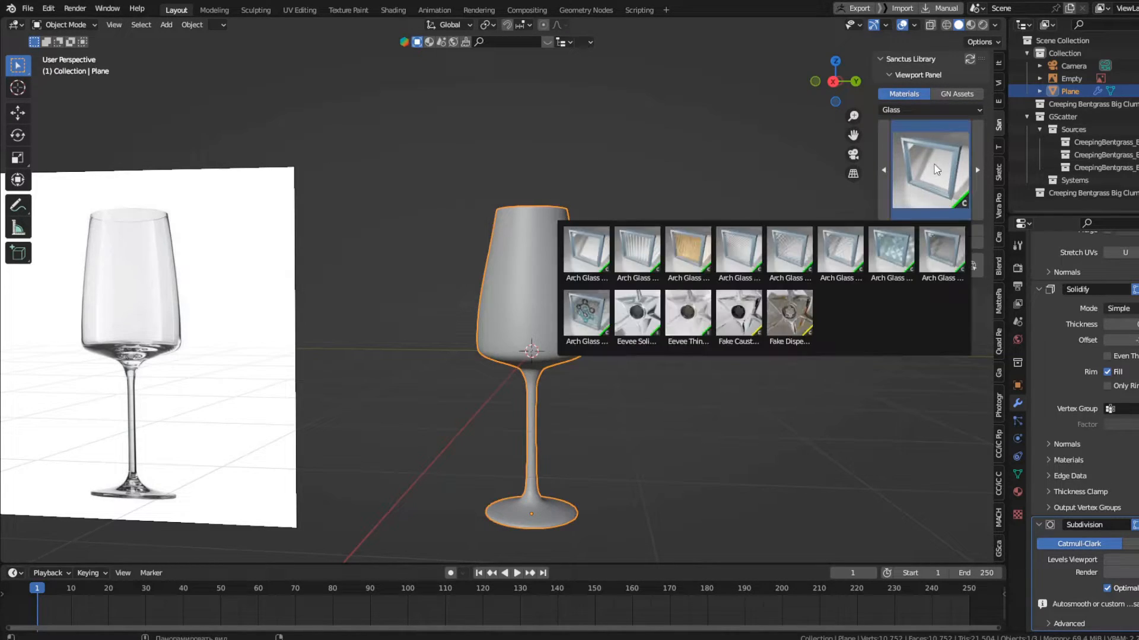
click(924, 229)
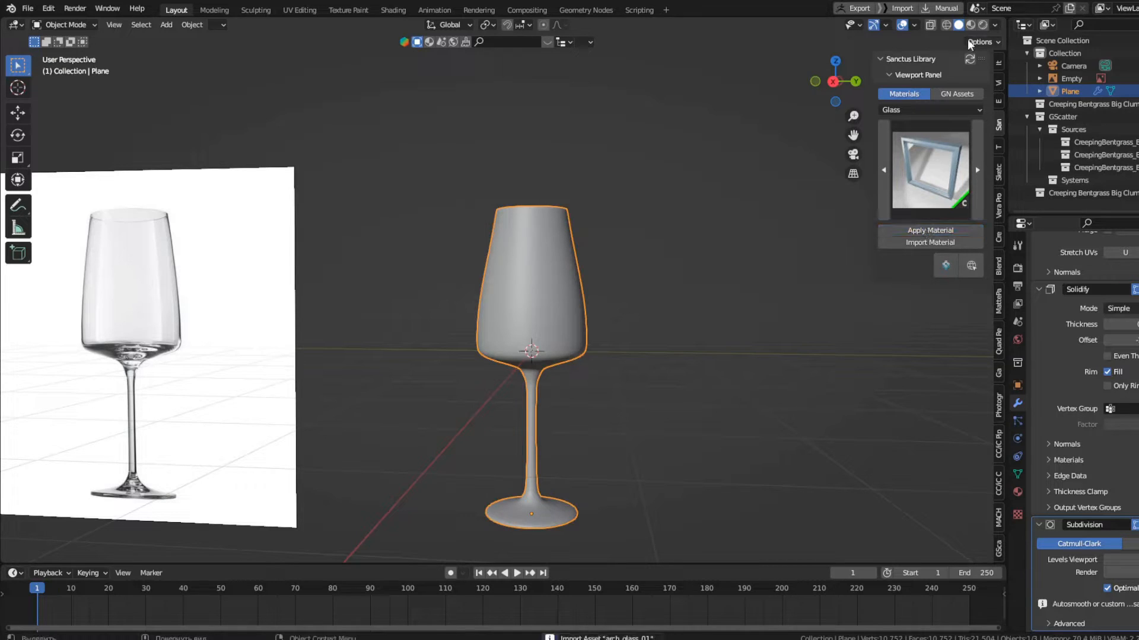
click(807, 378)
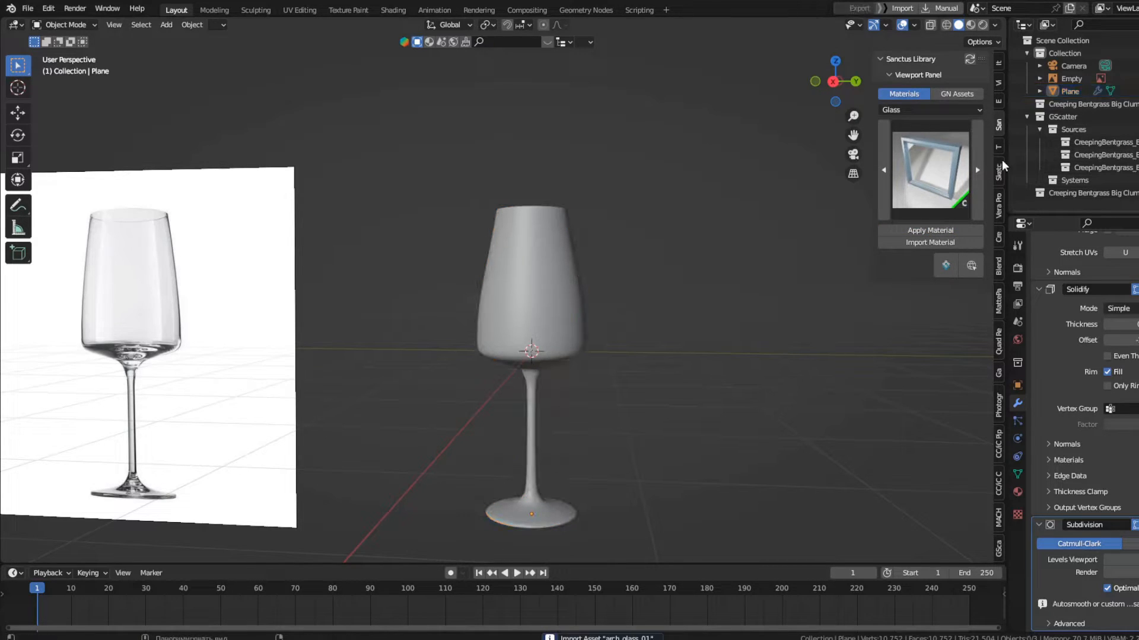
Add the orange preset named Studio from the Vera studio presets to the scene
click(999, 204)
click(955, 146)
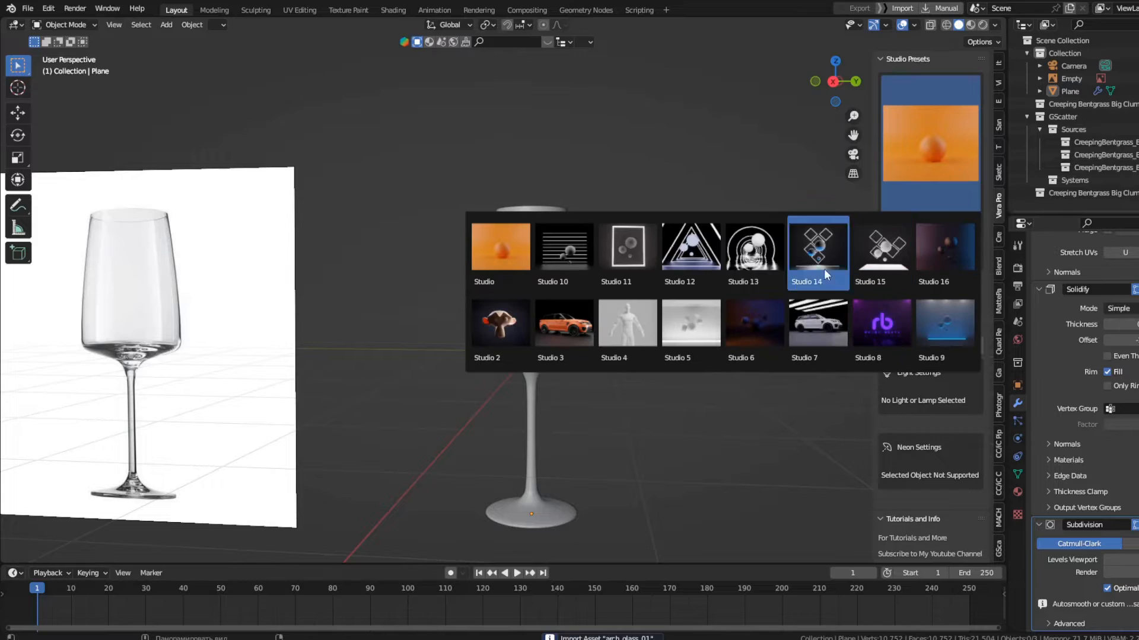
click(508, 255)
click(917, 229)
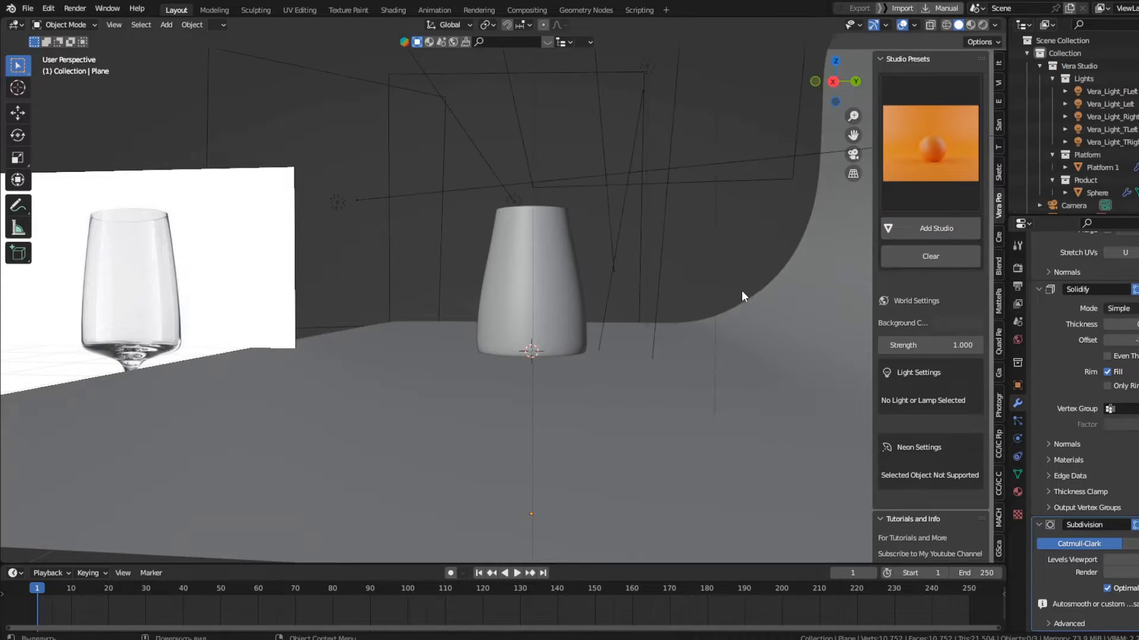
Lower the studio's curved platform about 2.3 m along Z to the foot of the glass
scroll(742, 290, down, 4)
scroll(655, 372, up, 4)
click(649, 355)
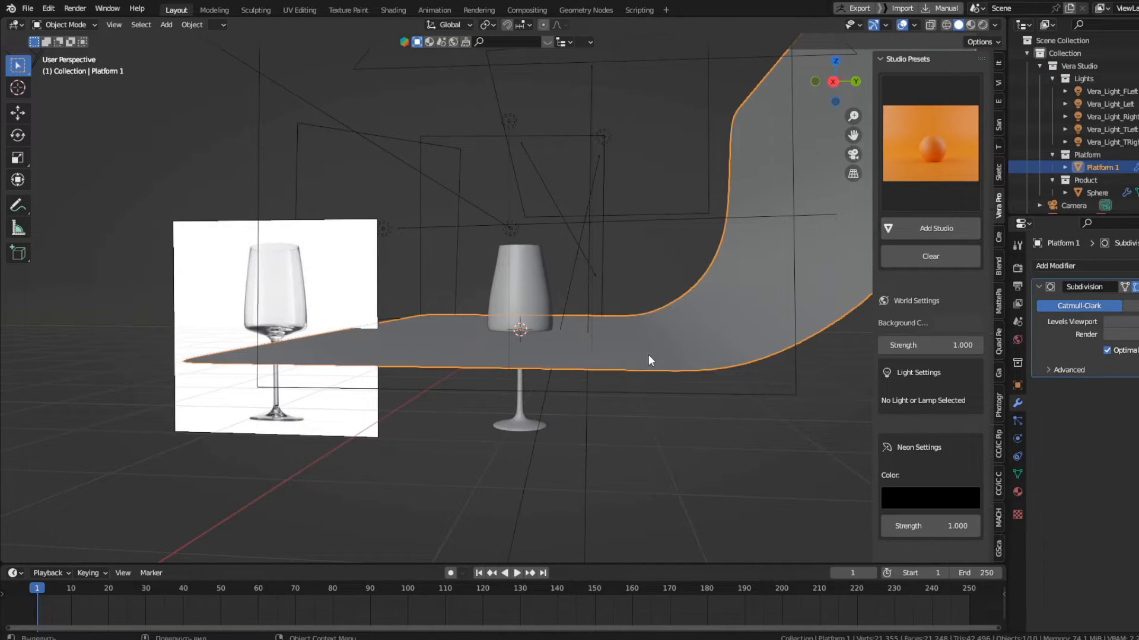
key(g)
key(z)
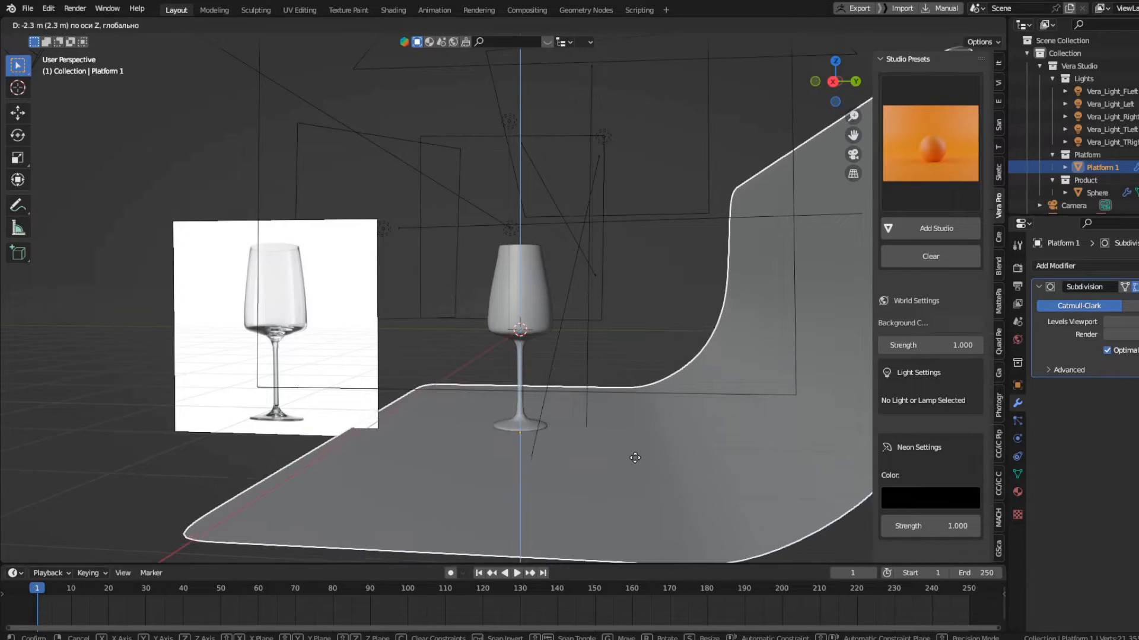
click(635, 452)
Delete the studio preset's placeholder sphere from inside the glass
middle_drag(634, 449, 558, 393)
click(521, 260)
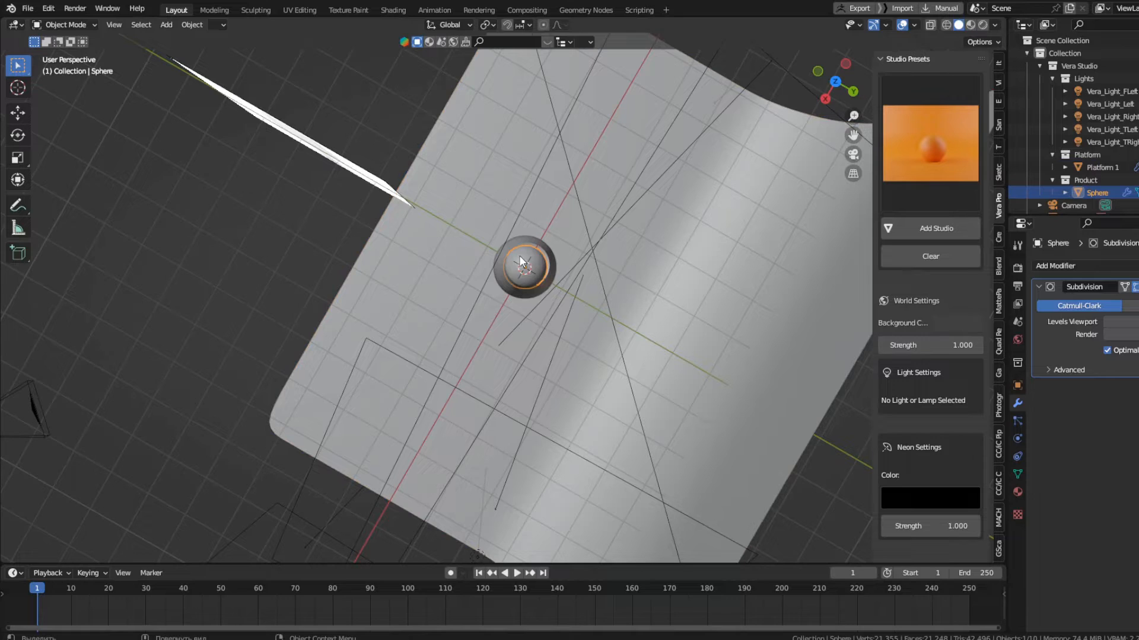
key(Delete)
Look through the camera, lock it to the view and orbit it to face the platform's backdrop more frontally
middle_drag(678, 260, 700, 237)
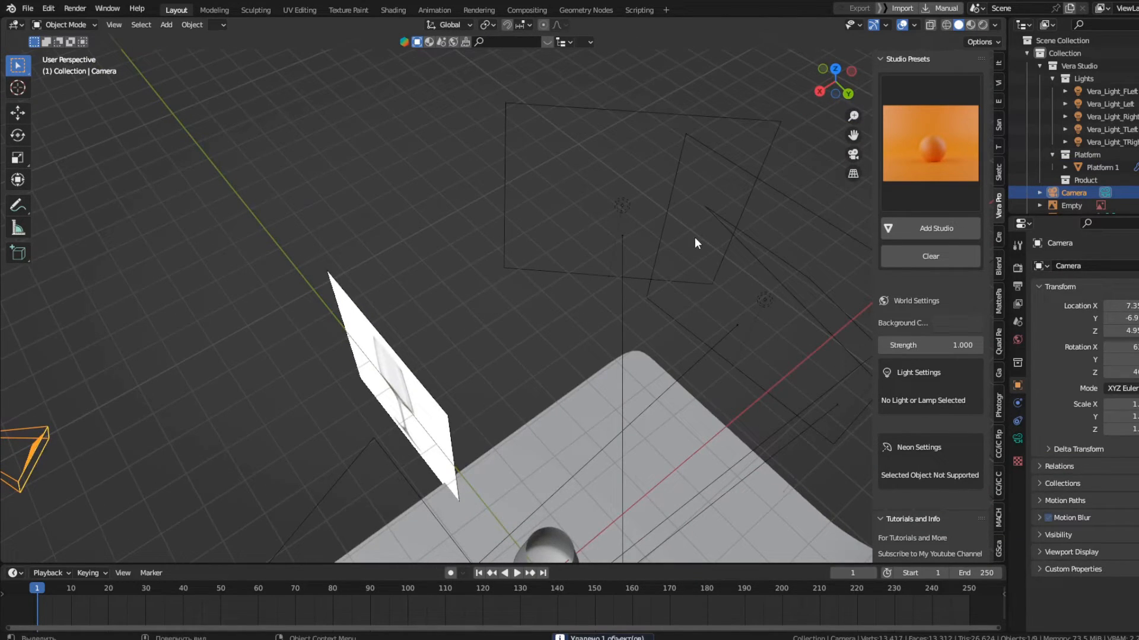
key(KP_0)
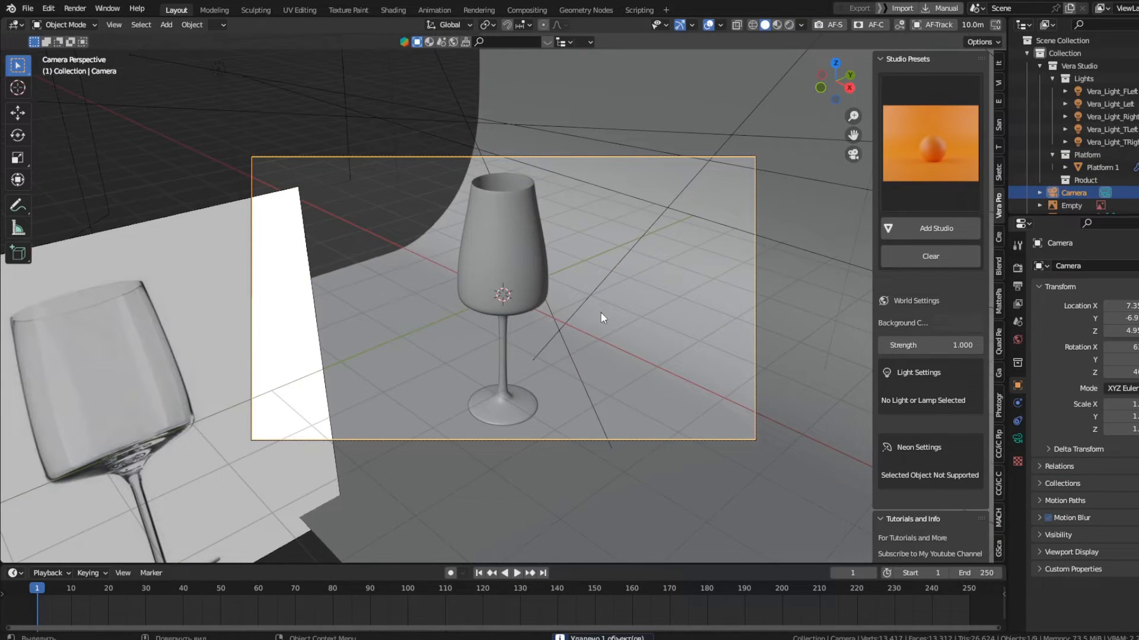
click(998, 83)
click(927, 217)
middle_drag(693, 285, 697, 287)
click(468, 293)
middle_drag(465, 284, 592, 345)
Hide the reference image and show the glass, centred in the camera frame, with rendered shading
click(365, 487)
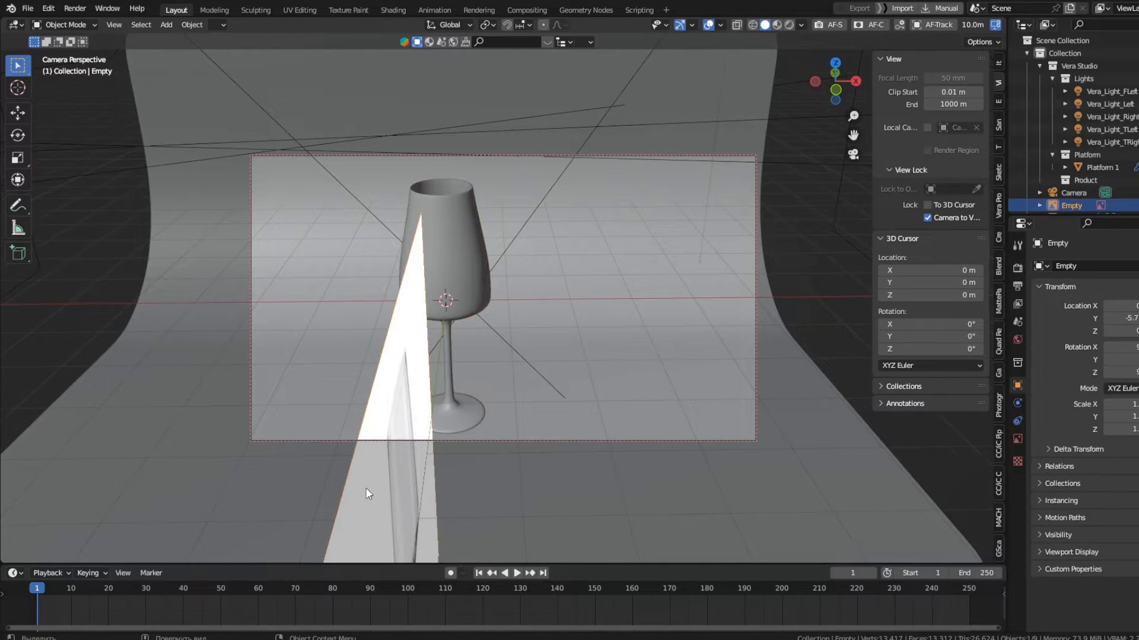
key(h)
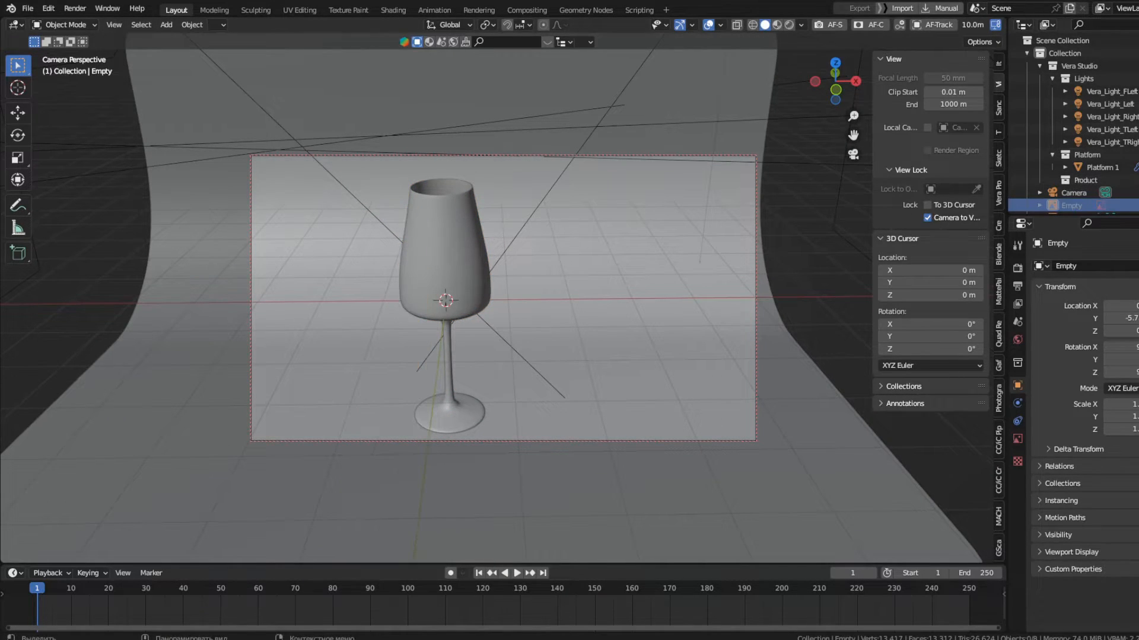
middle_drag(577, 284, 642, 308)
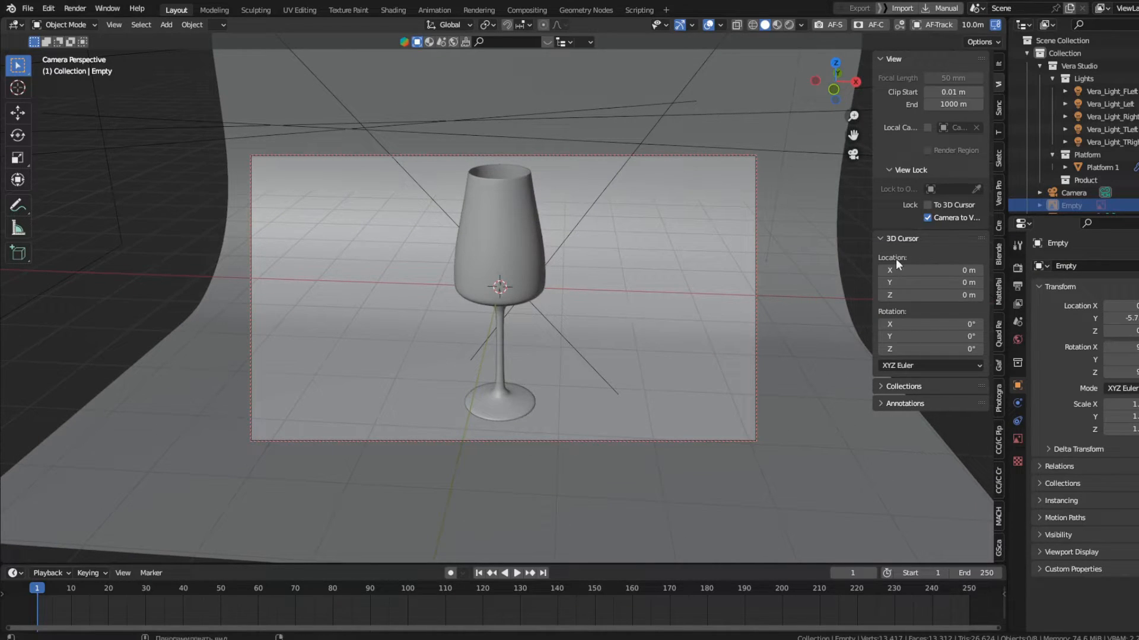
click(789, 24)
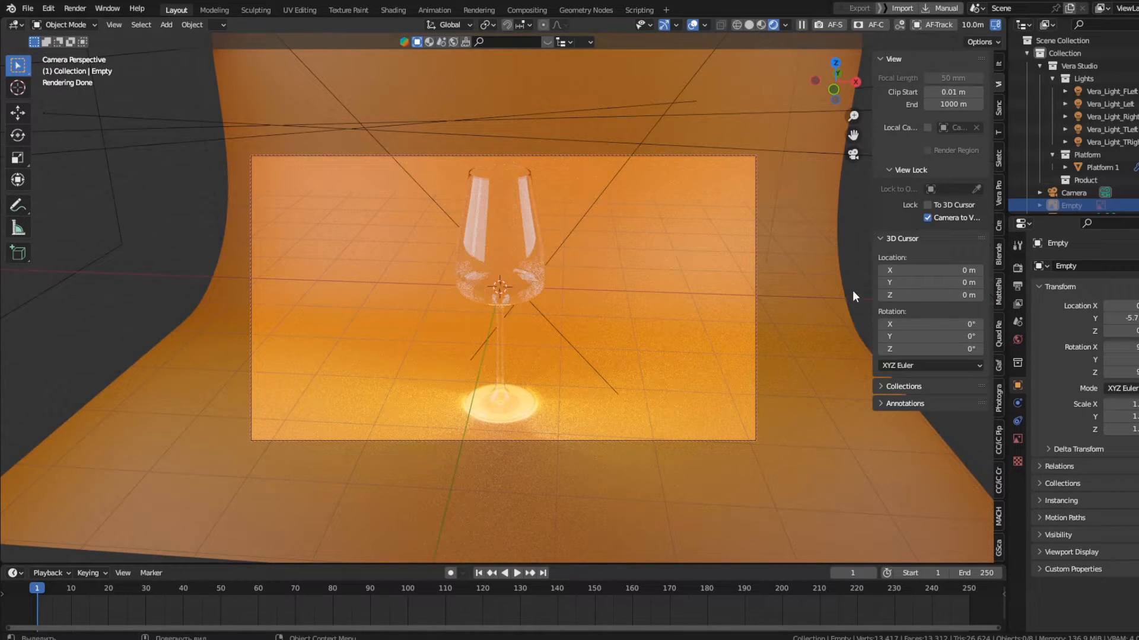
Set the curved platform material's base colour to a very dark warm brown and orbit the locked camera to face the backdrop straight on
click(812, 257)
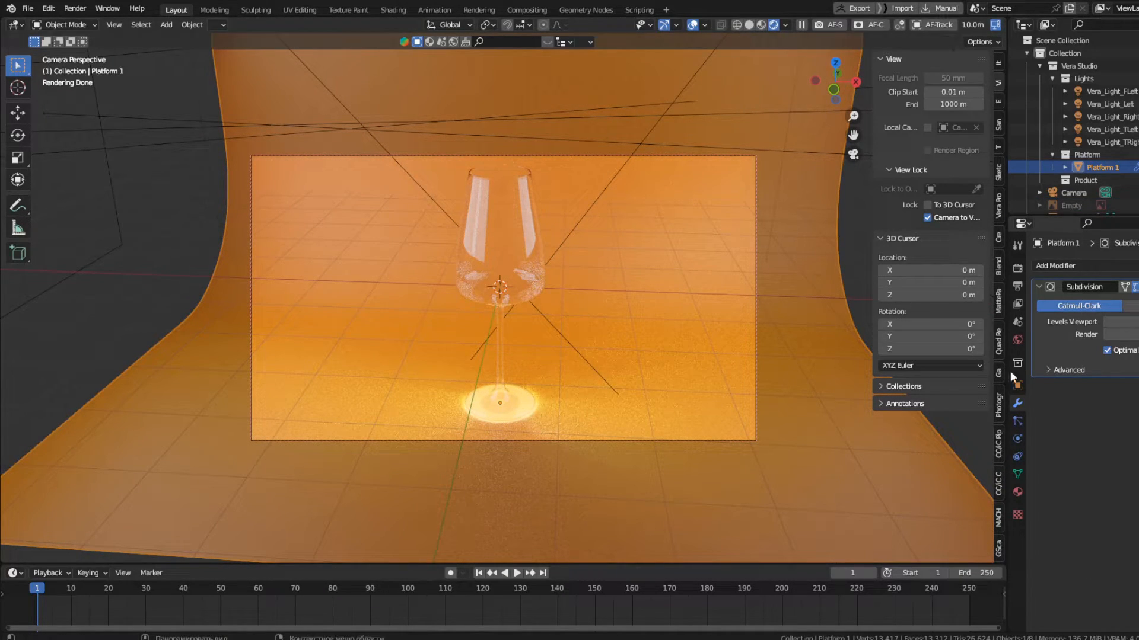
click(1017, 492)
click(1126, 431)
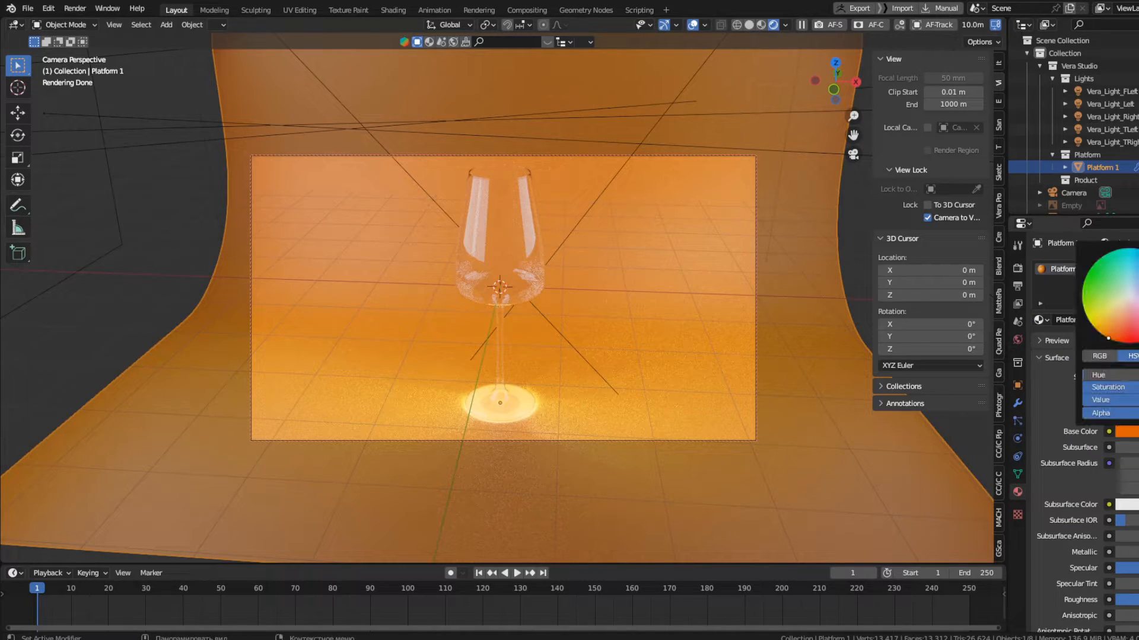
drag(1108, 337, 1125, 312)
drag(1132, 401, 1084, 401)
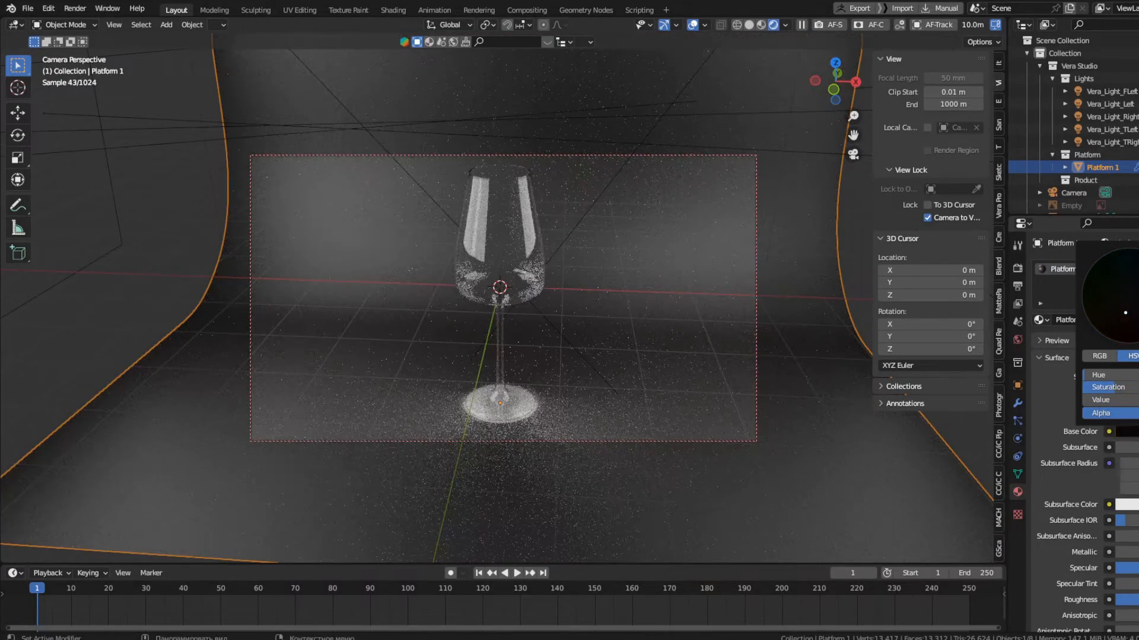
drag(1138, 341, 1138, 335)
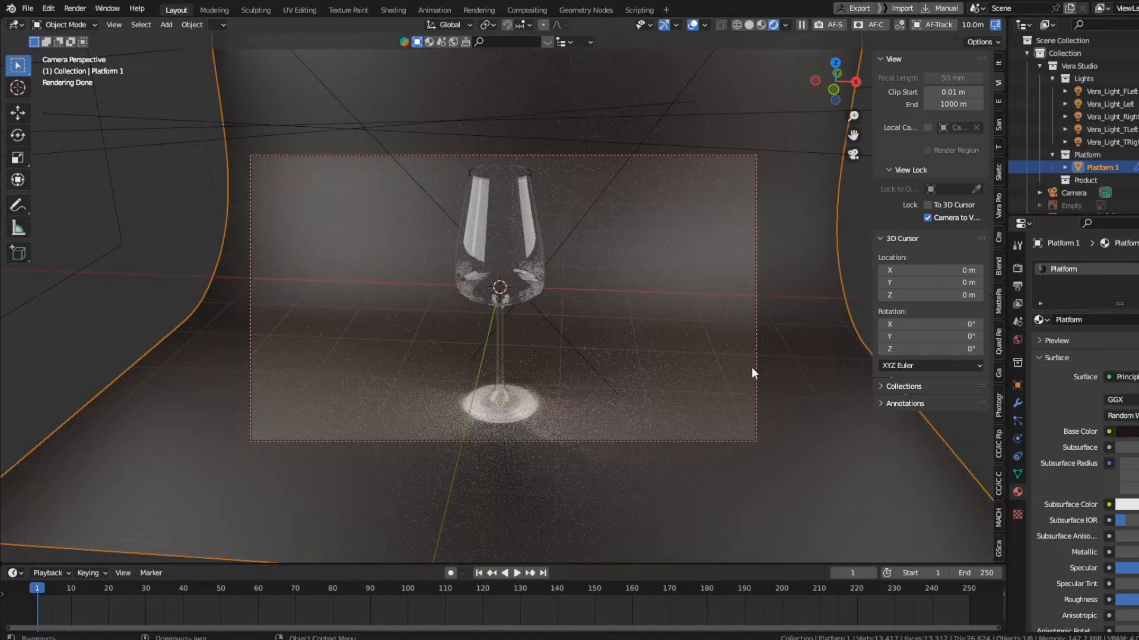
middle_drag(753, 365, 766, 357)
mouse_move(608, 309)
middle_down()
mouse_move(605, 320)
mouse_move(623, 303)
middle_up()
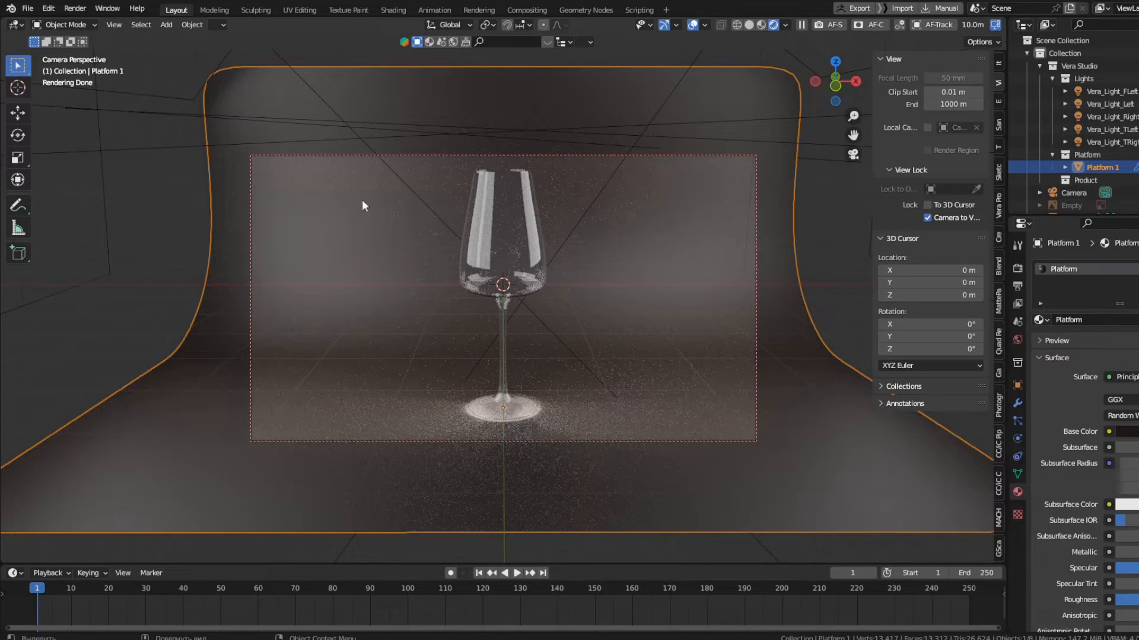
Annotate a plate as two concentric ovals to the left of the glass, with its curved half-profile line beneath
click(18, 206)
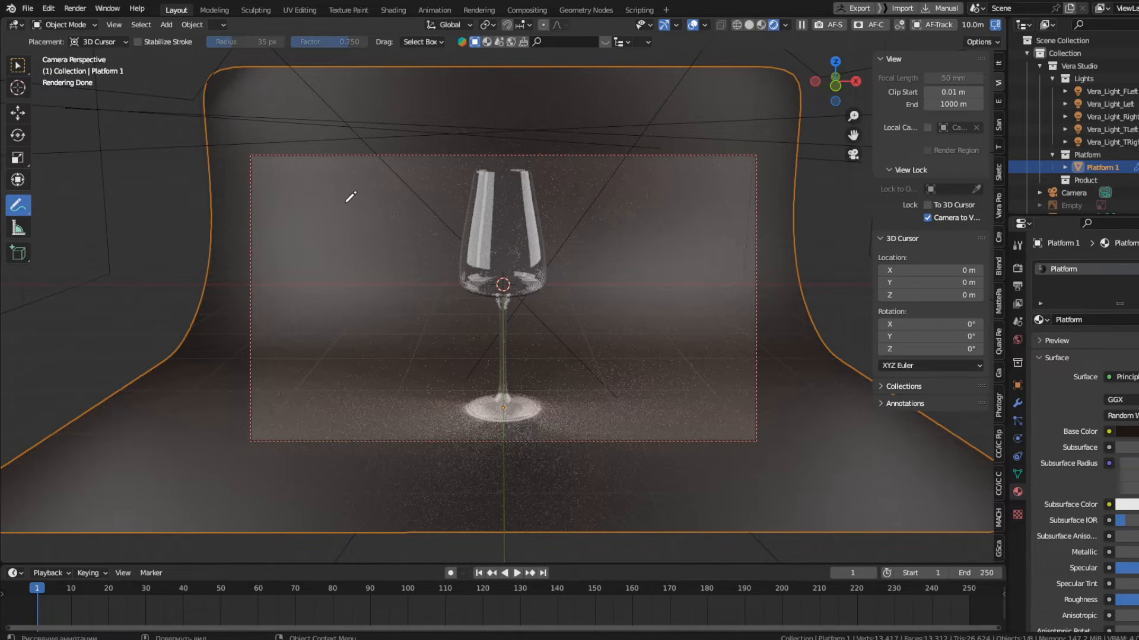
mouse_move(333, 214)
mouse_down()
mouse_move(416, 177)
mouse_move(305, 199)
mouse_move(385, 205)
mouse_move(365, 190)
mouse_up()
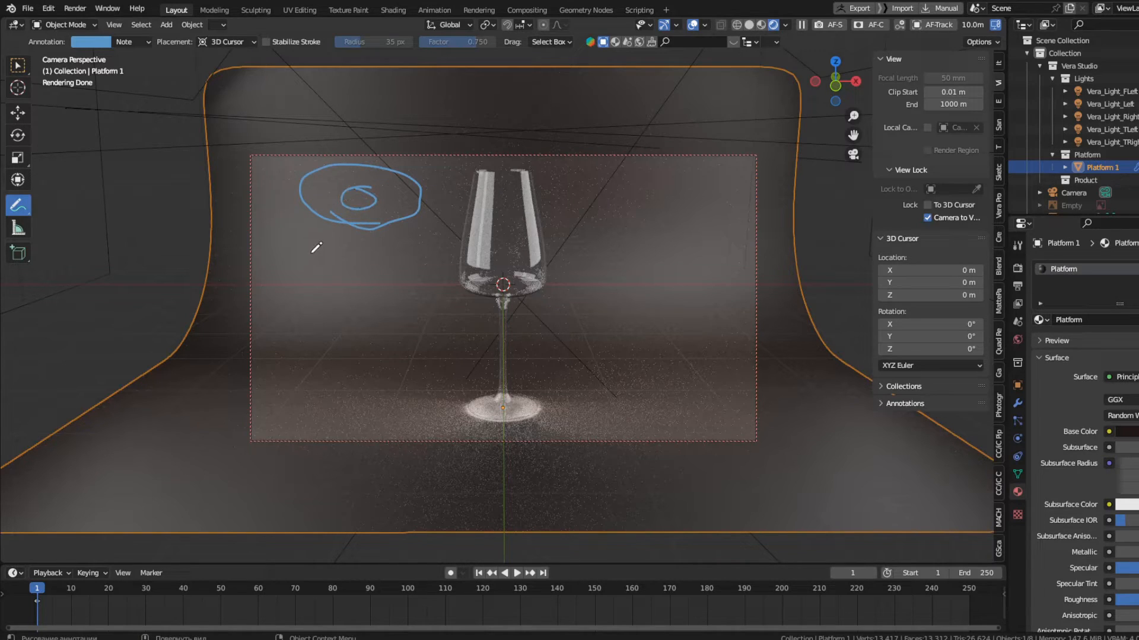
mouse_move(296, 251)
mouse_down()
mouse_move(344, 294)
mouse_move(388, 300)
mouse_up()
Annotate a vase outline to the right of the glass, with a vertical centre axis and profile points along its left side
mouse_move(675, 241)
mouse_down()
mouse_move(701, 246)
mouse_move(720, 317)
mouse_move(702, 357)
mouse_move(709, 375)
mouse_move(656, 367)
mouse_move(665, 354)
mouse_move(640, 299)
mouse_move(671, 244)
mouse_up()
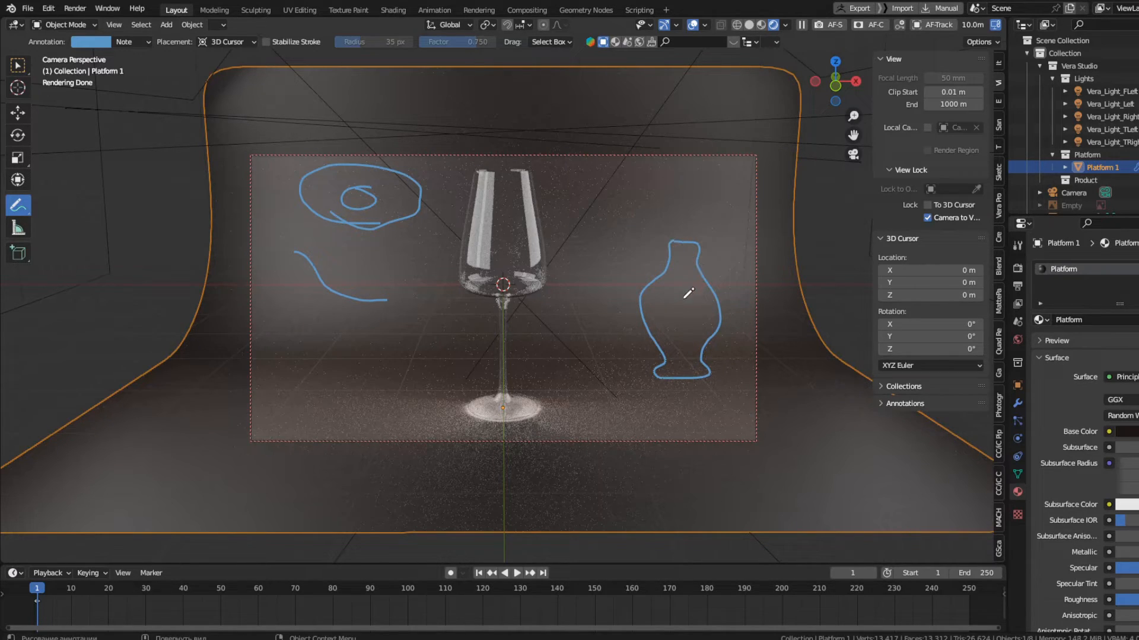
drag(683, 228, 686, 404)
click(664, 241)
click(637, 318)
click(656, 356)
click(643, 371)
click(663, 385)
click(681, 388)
click(679, 235)
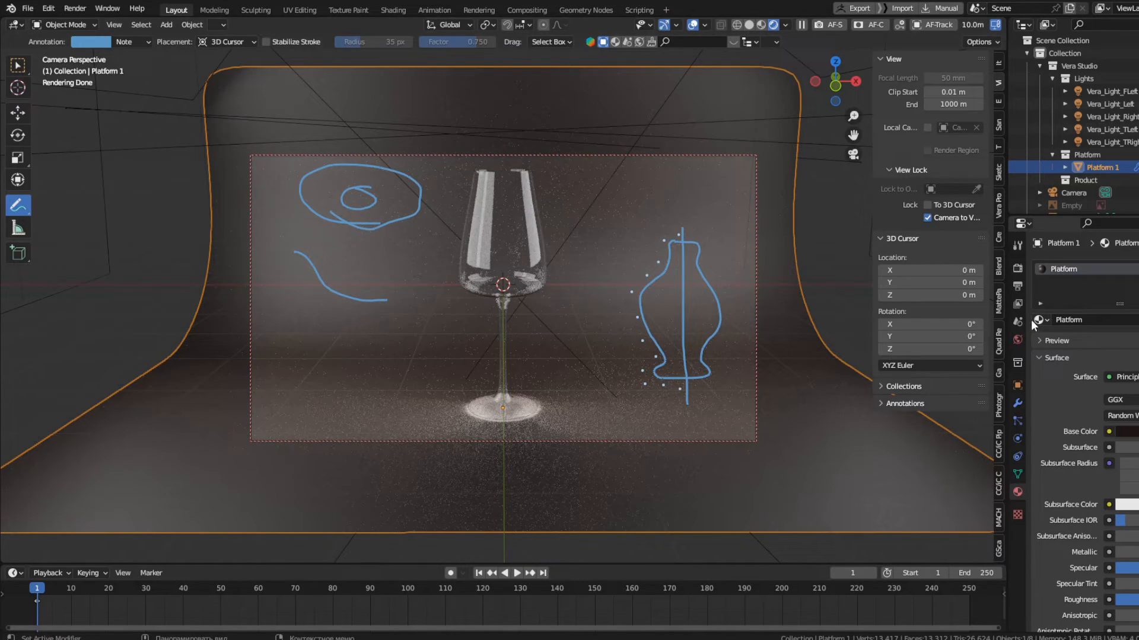
Annotate a ring as two ovals above the vase sketch, with a C-shaped cross-section profile beside it
click(1018, 403)
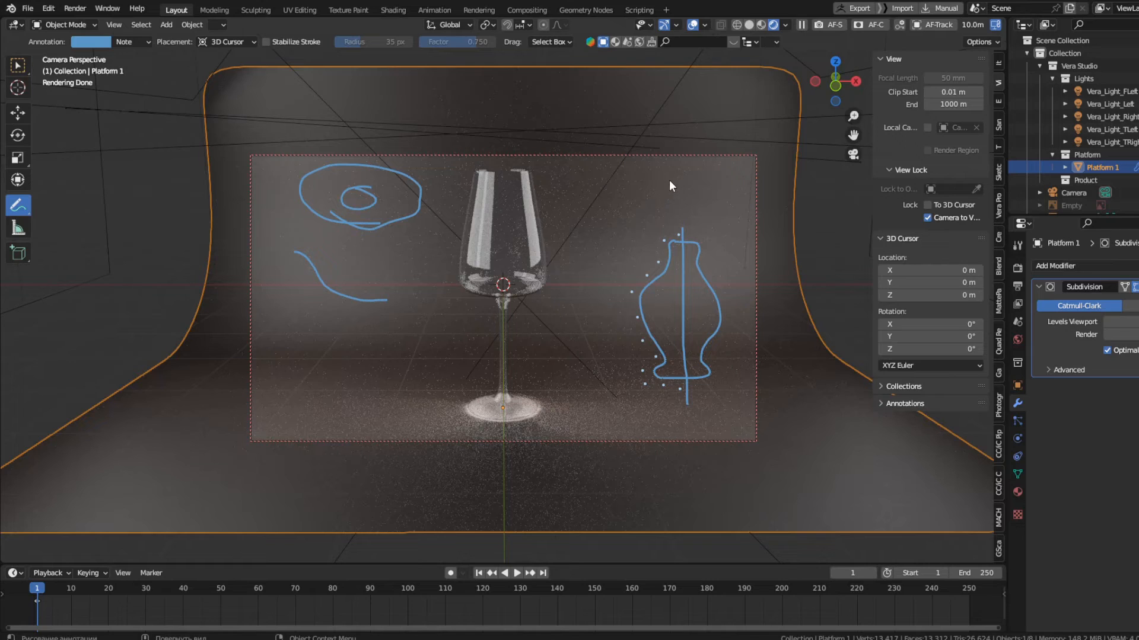
mouse_move(678, 166)
mouse_down()
mouse_move(646, 157)
mouse_move(744, 178)
mouse_move(703, 215)
mouse_move(669, 187)
mouse_move(690, 175)
mouse_up()
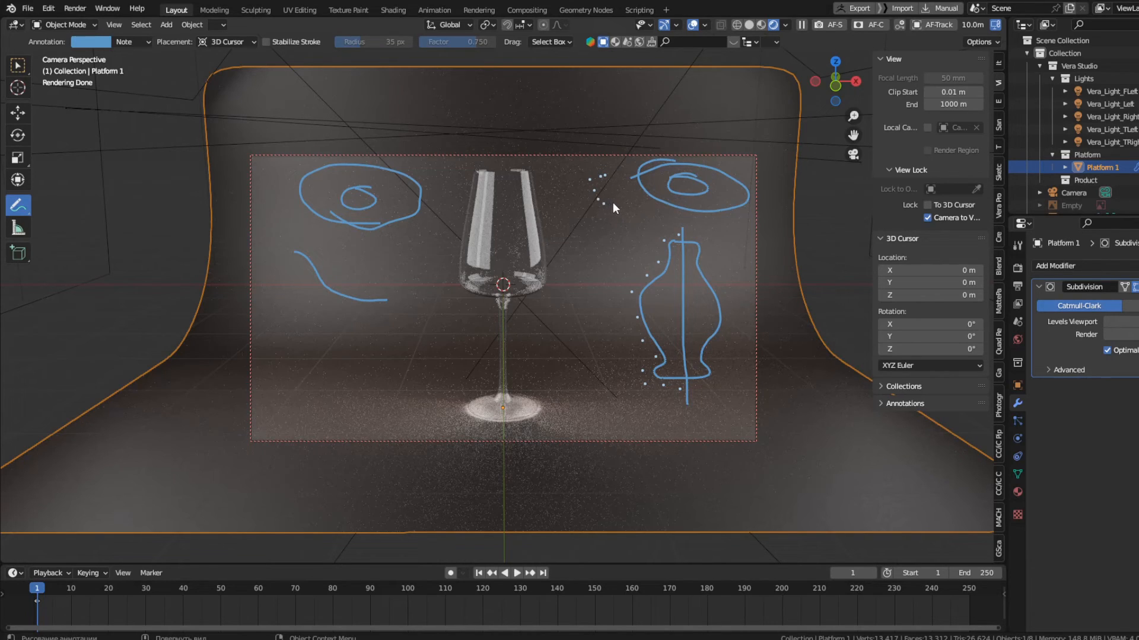
mouse_move(620, 173)
mouse_down()
mouse_move(593, 185)
mouse_move(595, 197)
mouse_move(628, 201)
mouse_move(599, 189)
mouse_move(621, 173)
mouse_up()
mouse_move(604, 173)
mouse_down()
mouse_move(591, 191)
mouse_move(625, 204)
mouse_up()
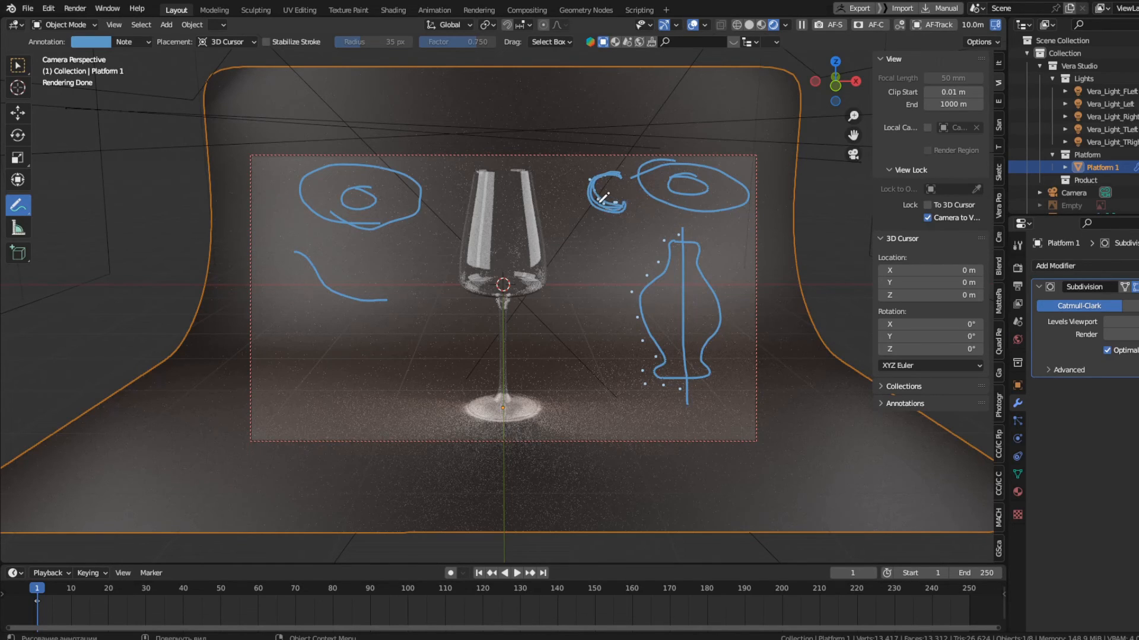